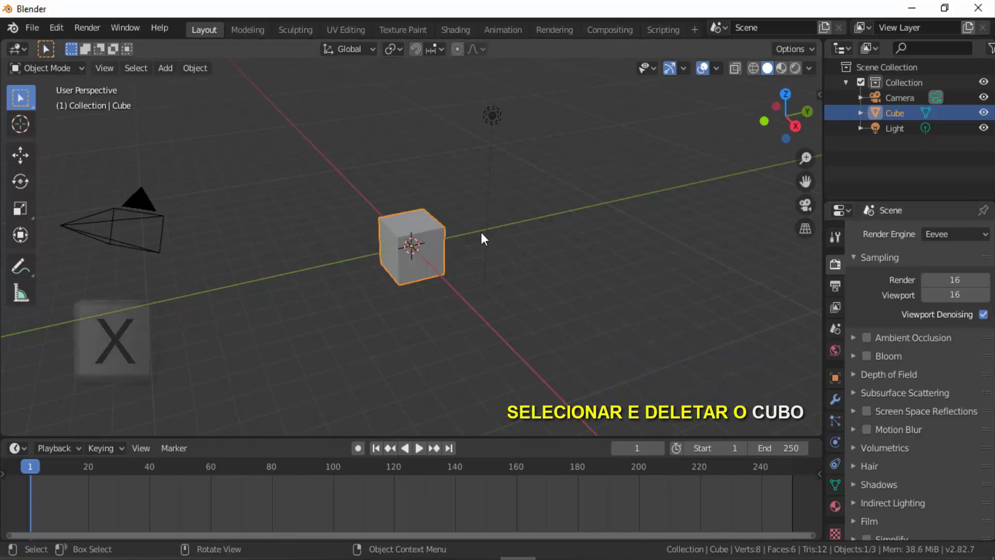
# Step: Delete the default cube and add a mesh cylinder in its place
pyautogui.press('x')
pyautogui.click(580, 250)
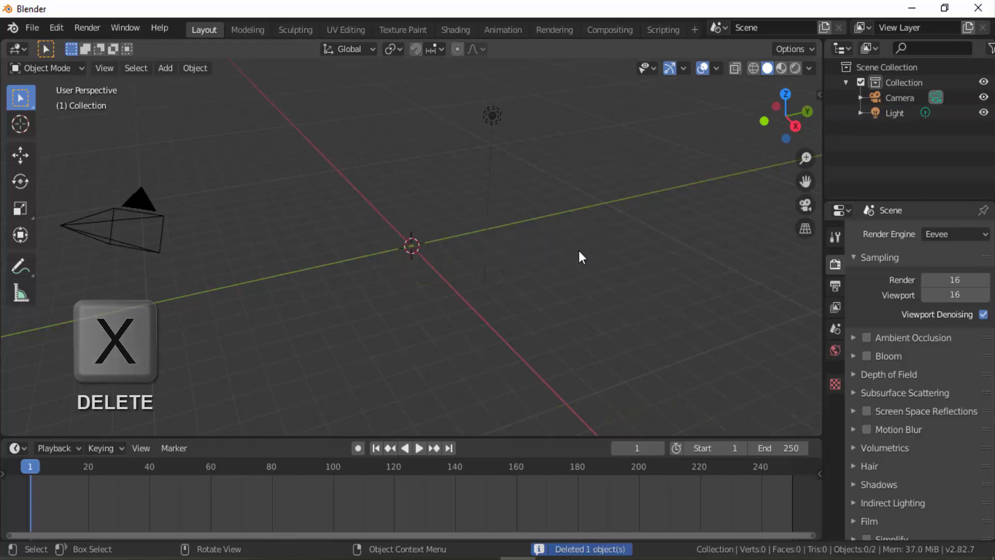
pyautogui.click(166, 69)
pyautogui.moveTo(179, 85)
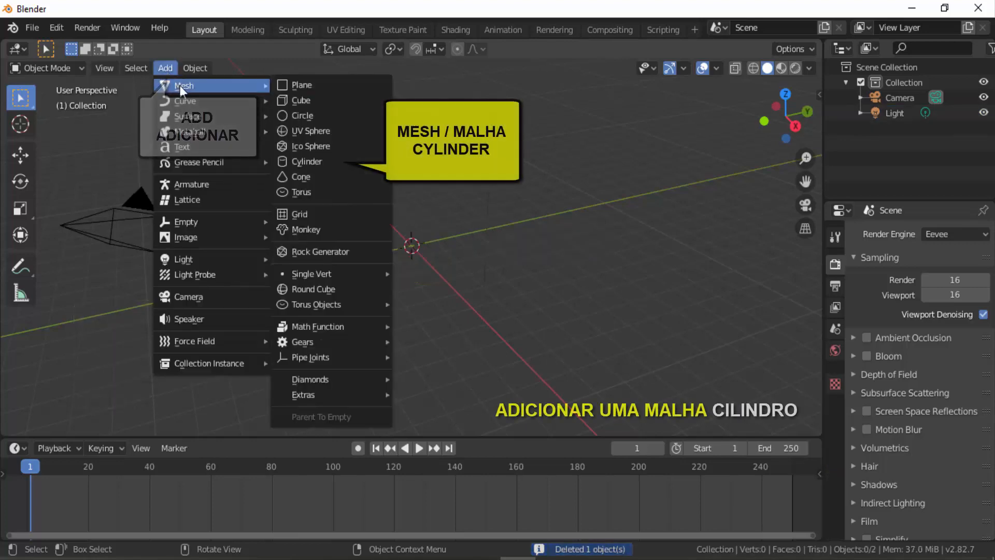
pyautogui.click(310, 162)
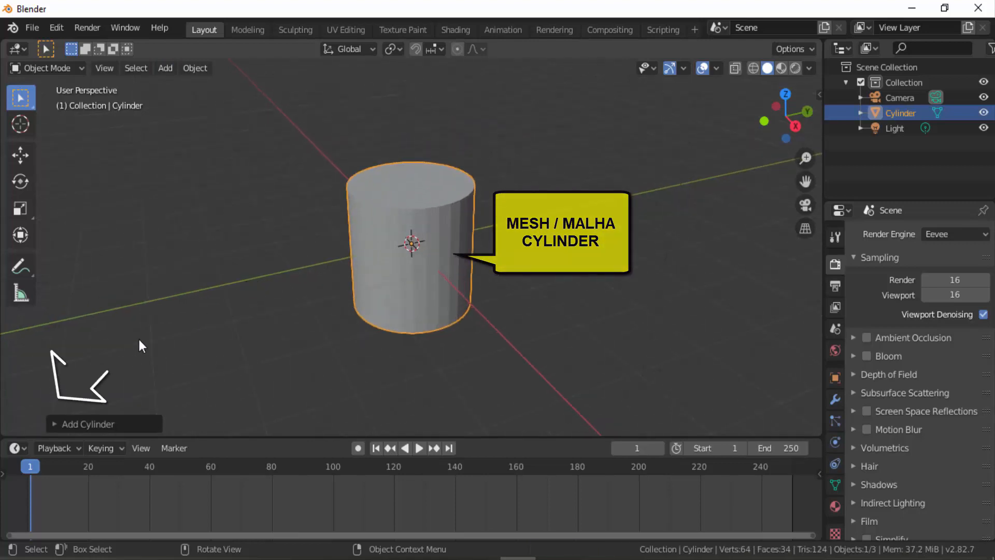
# Step: Set the new cylinder's vertex count to 7
pyautogui.click(54, 423)
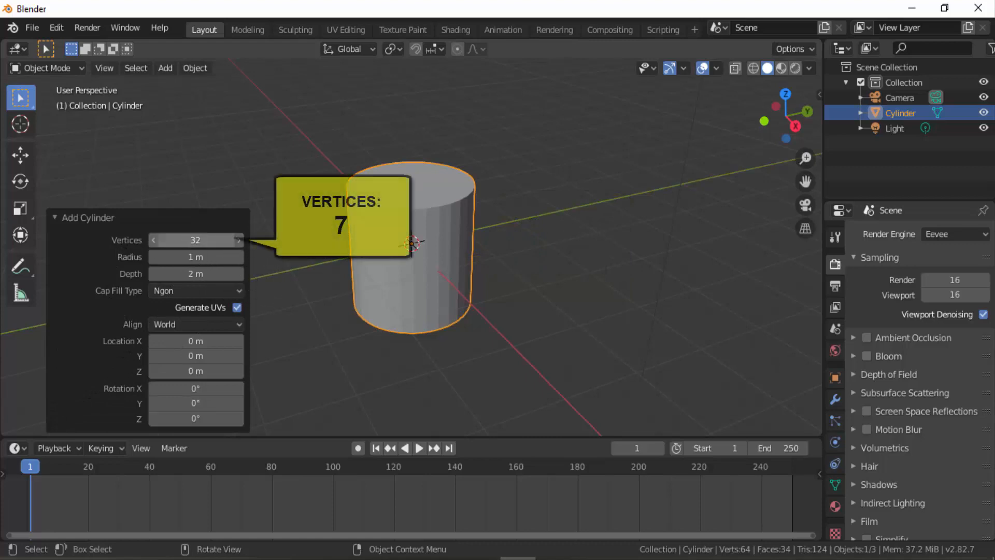
pyautogui.click(181, 238)
pyautogui.press('Return')
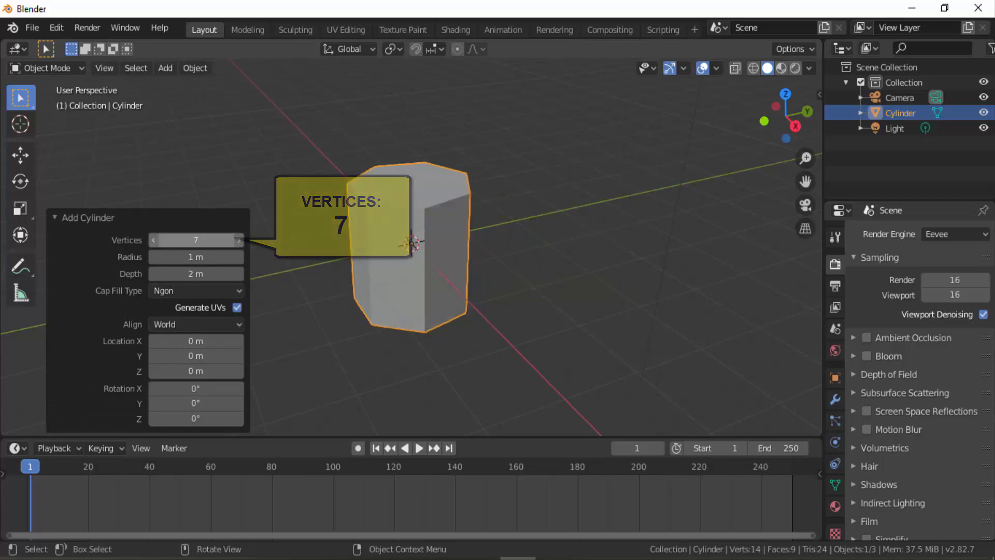
pyautogui.click(57, 216)
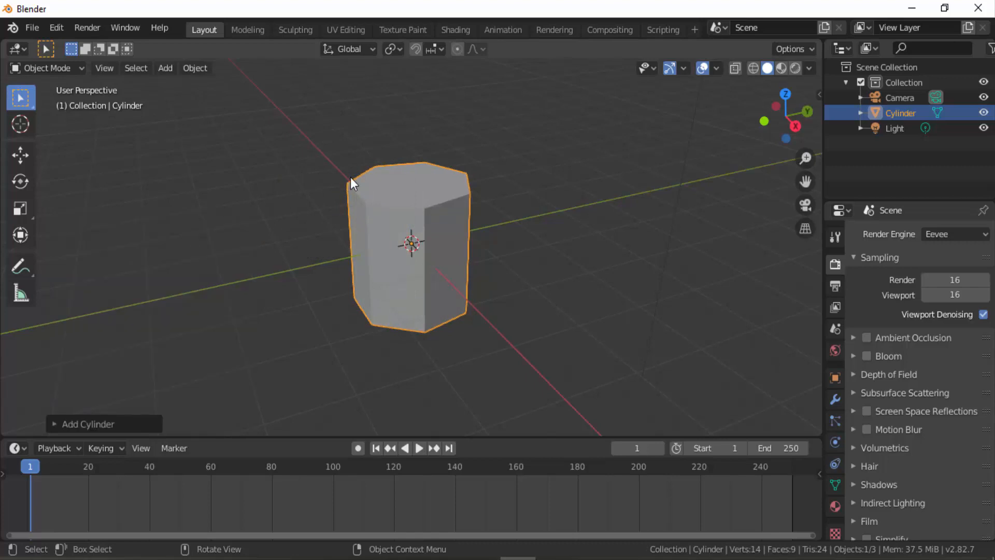
# Step: In Edit Mode, select the cylinder's top face and divide it into triangles with Poke Faces
pyautogui.click(52, 68)
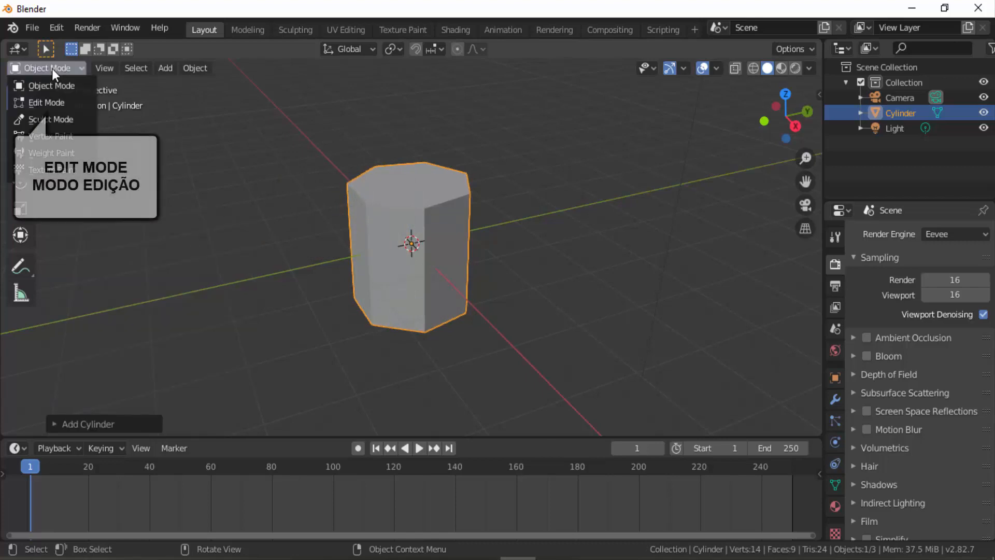
pyautogui.click(48, 104)
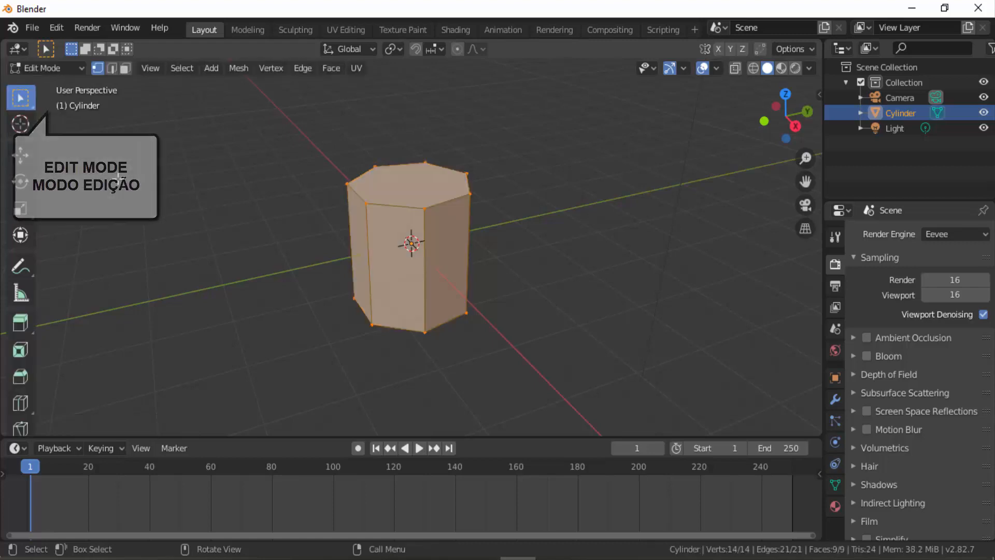
pyautogui.click(125, 68)
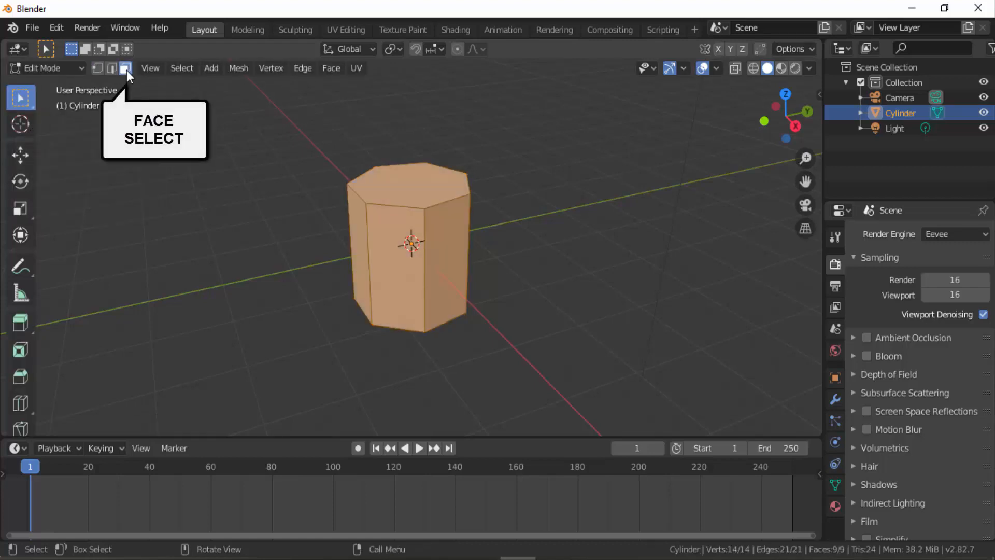
pyautogui.click(405, 184)
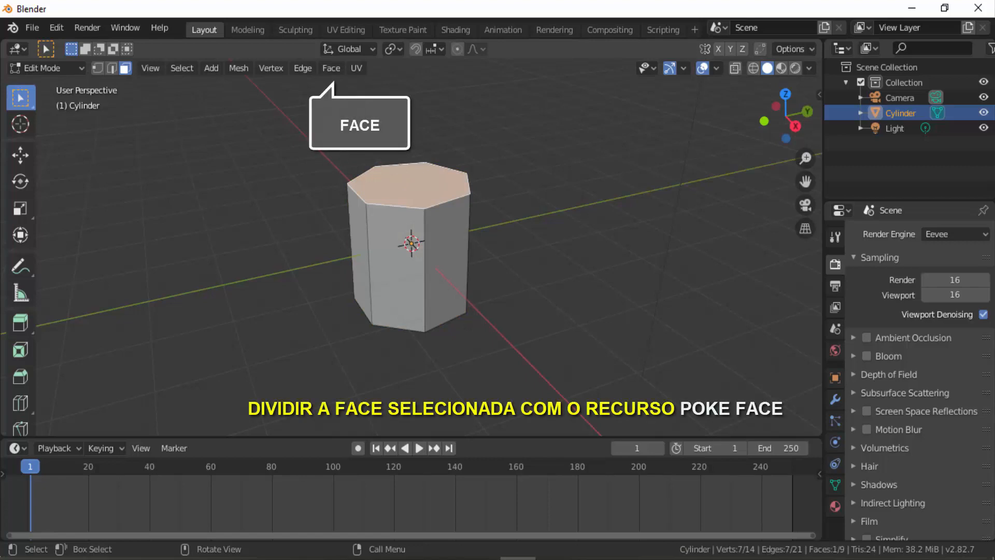
pyautogui.click(331, 70)
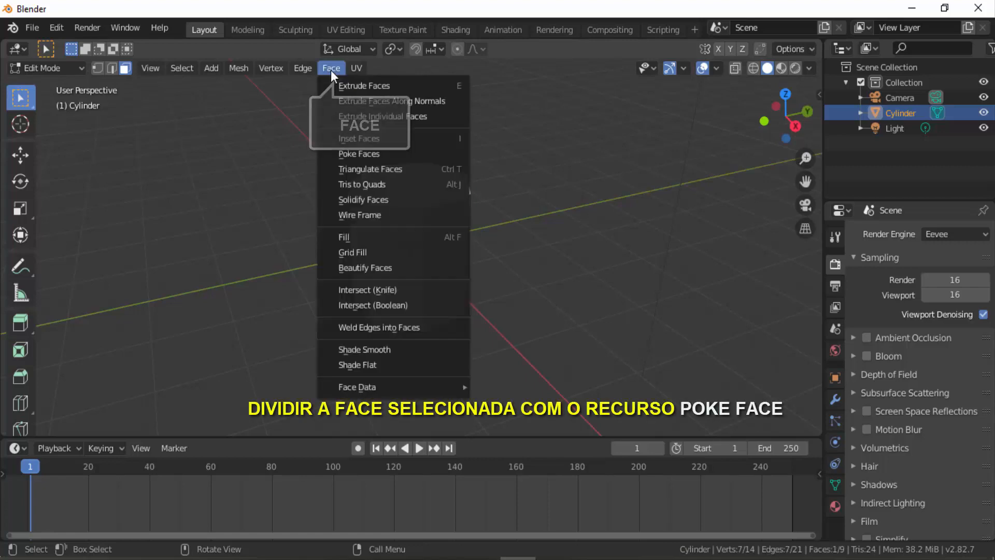
pyautogui.click(356, 154)
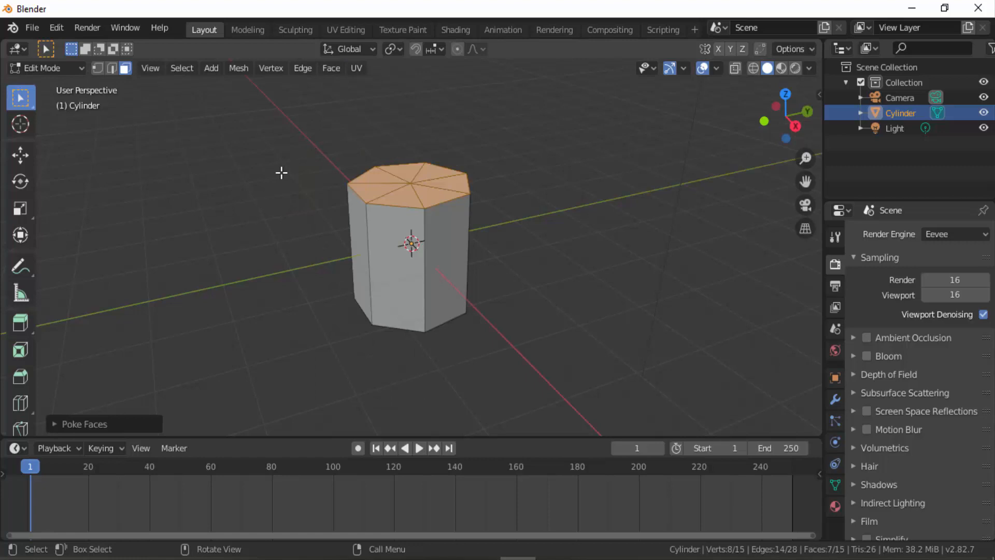
# Step: Raise the centre vertex of the top face along Z to form a tall pointed tip
pyautogui.click(96, 69)
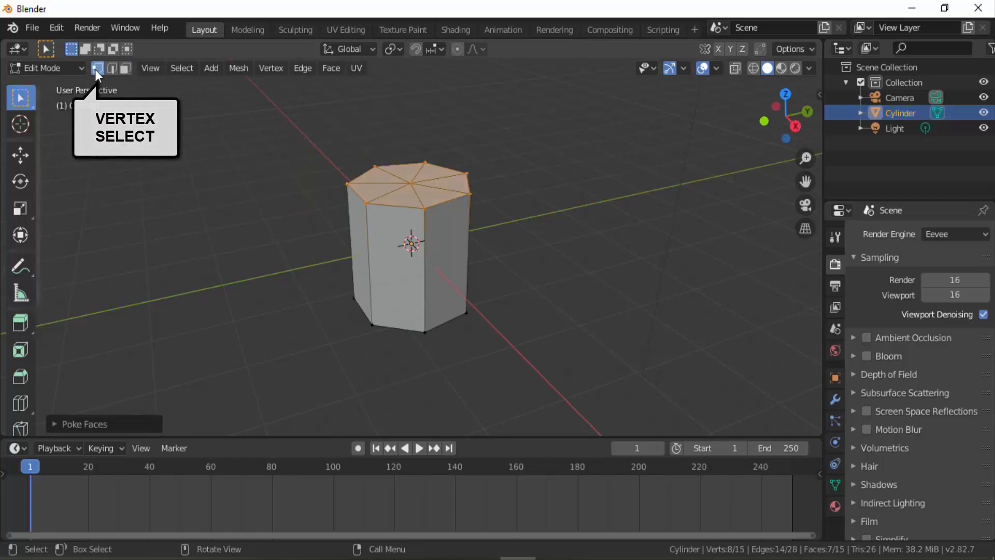
pyautogui.click(410, 184)
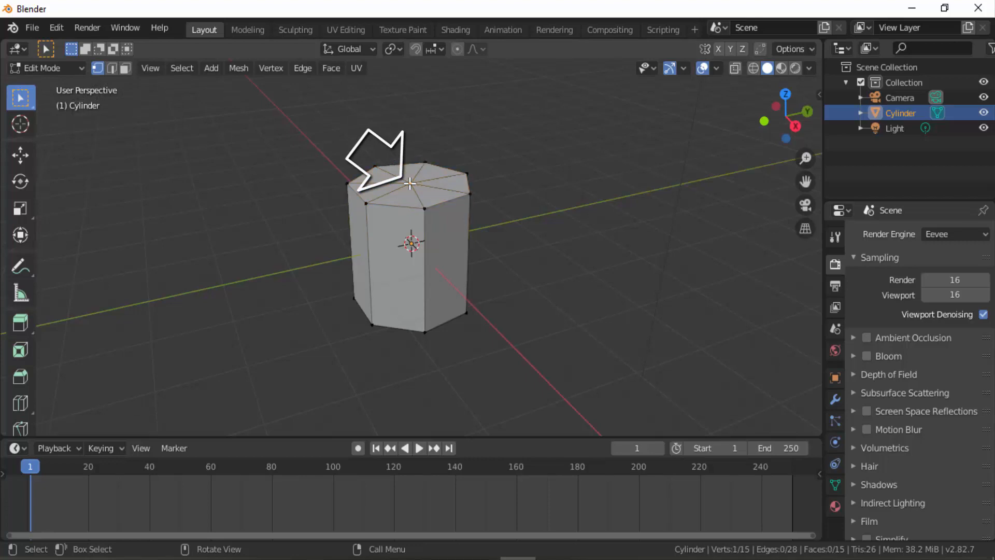
pyautogui.click(23, 156)
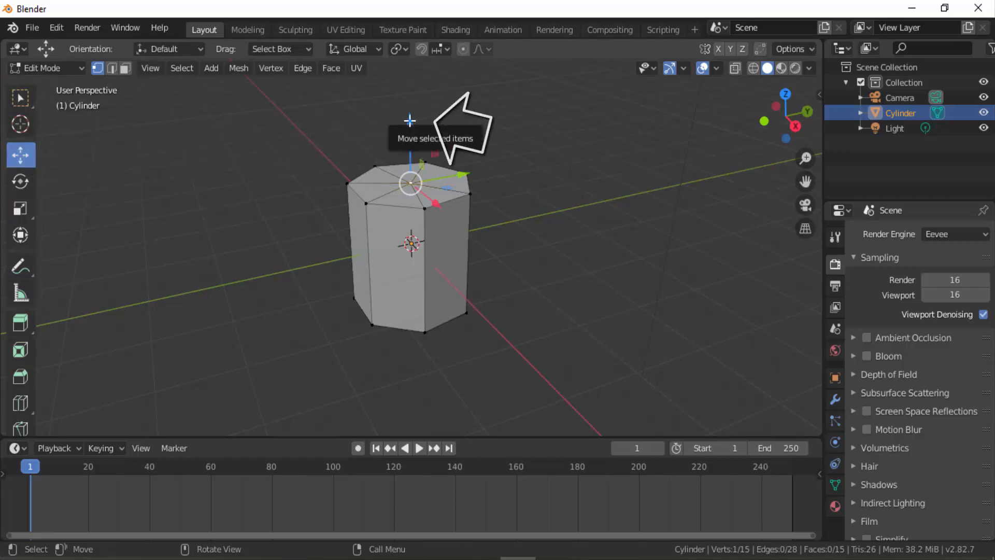
pyautogui.moveTo(411, 120); pyautogui.dragTo(410, 372)
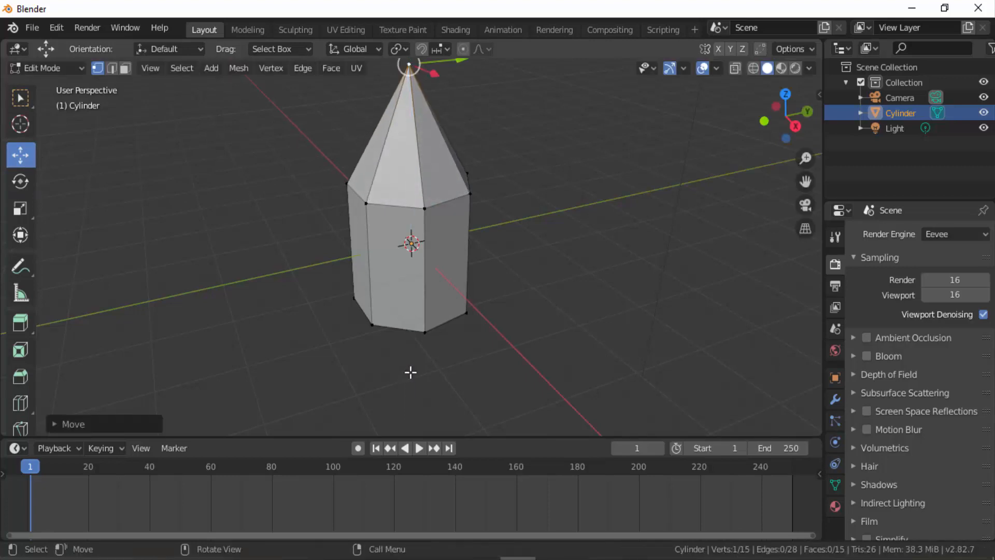
# Step: Select the cylinder's bottom face and divide it with Poke Faces
pyautogui.scroll(-3, 534, 272)
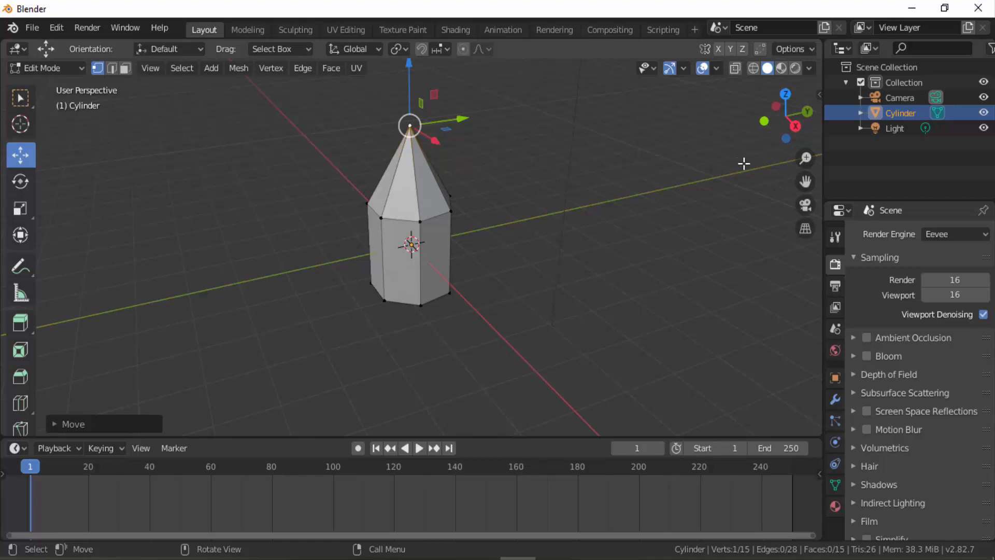
pyautogui.moveTo(767, 139); pyautogui.dragTo(814, 137)
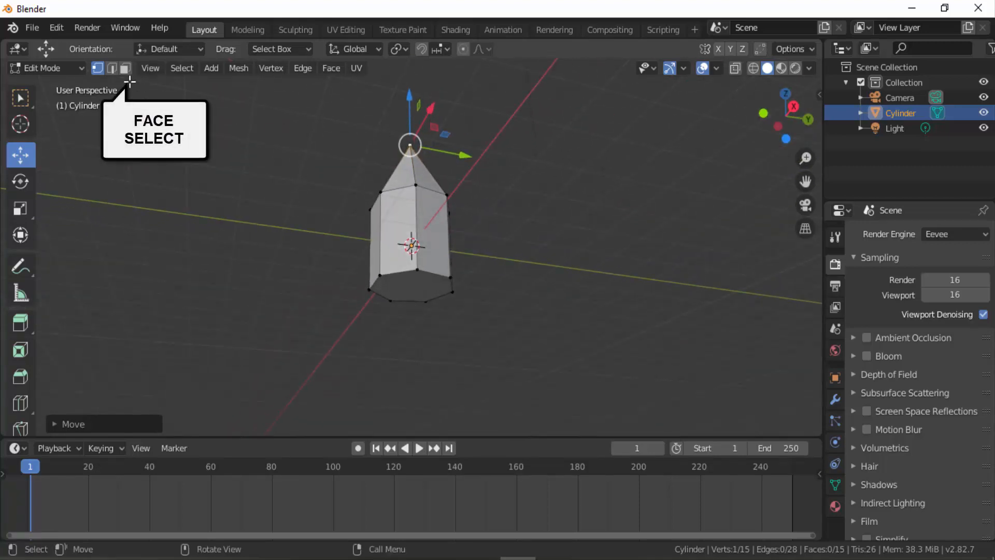
pyautogui.click(125, 68)
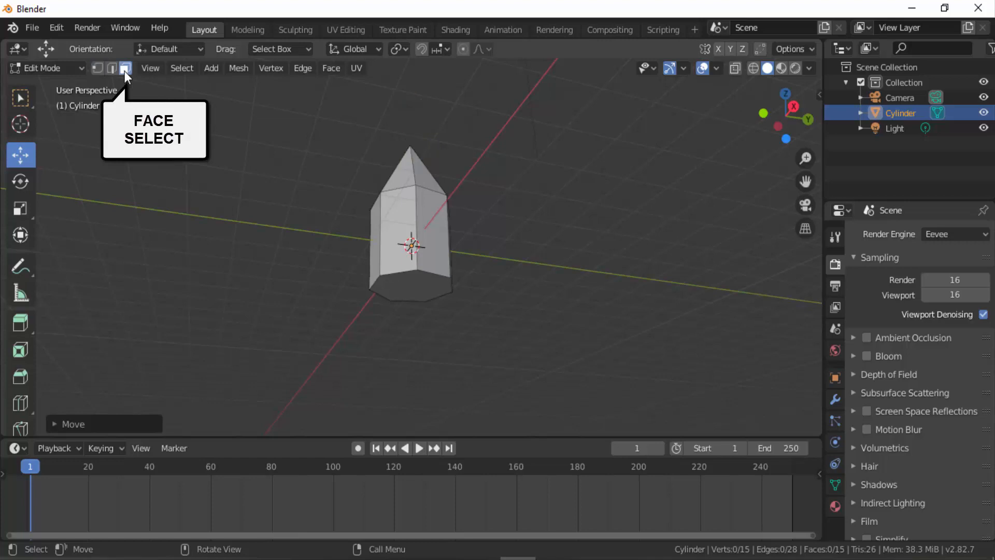
pyautogui.click(405, 289)
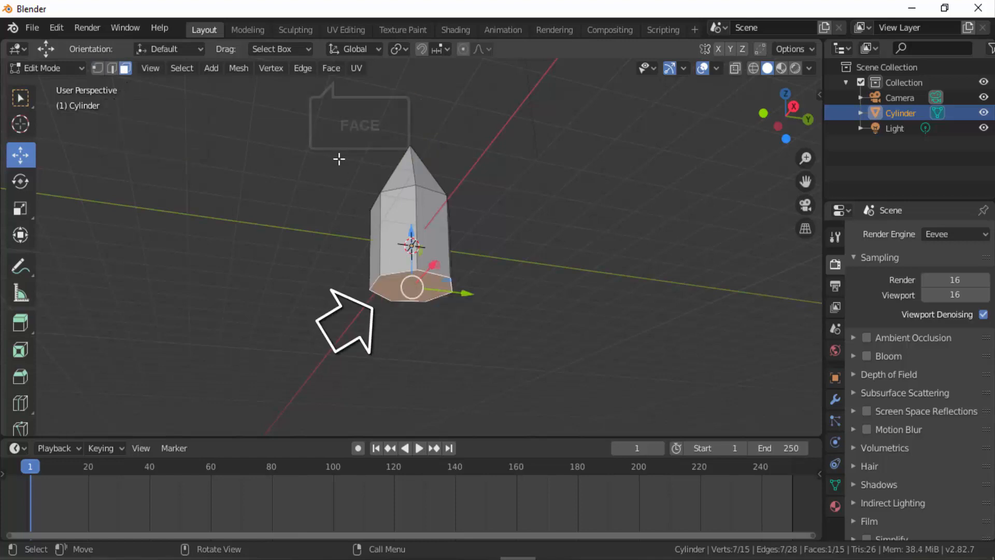
pyautogui.click(331, 69)
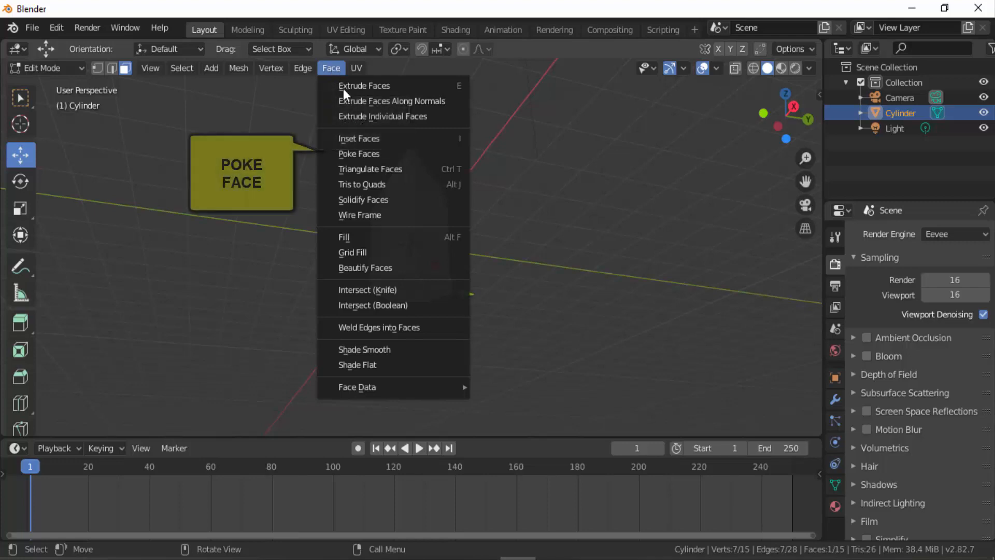
pyautogui.click(356, 154)
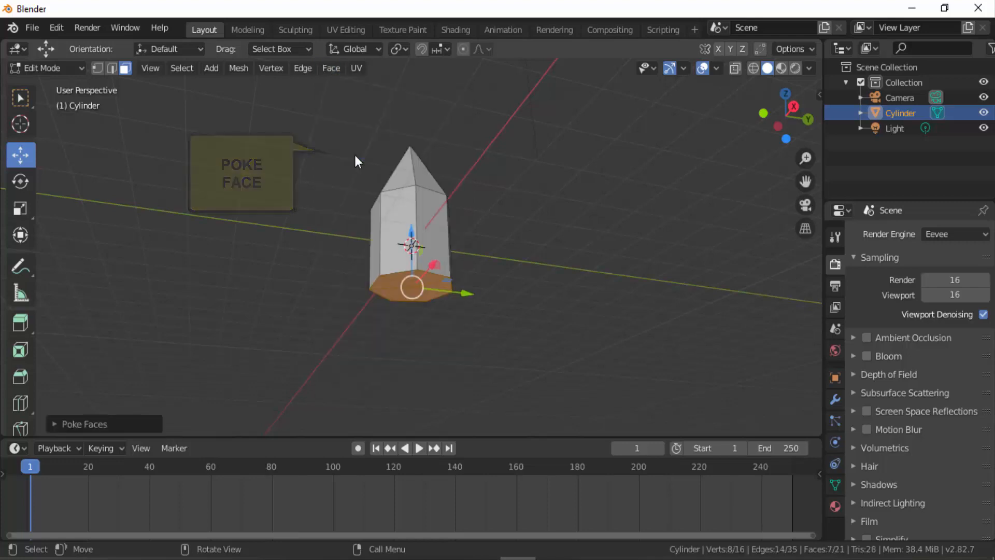
# Step: Move the centre vertex of the bottom face down along Z to form a short lower point
pyautogui.click(97, 68)
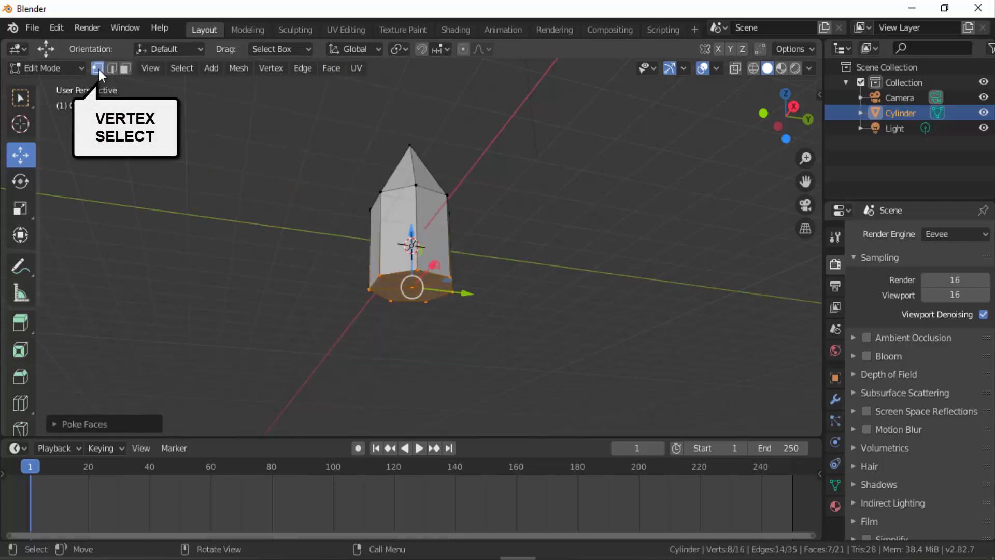
pyautogui.click(411, 287)
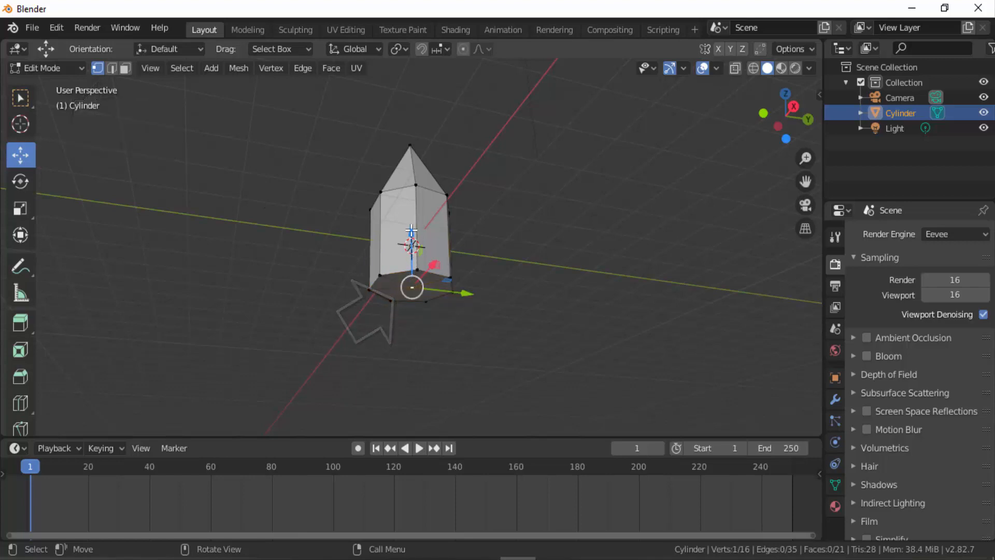
pyautogui.press('g')
pyautogui.press('z')
pyautogui.click(421, 252)
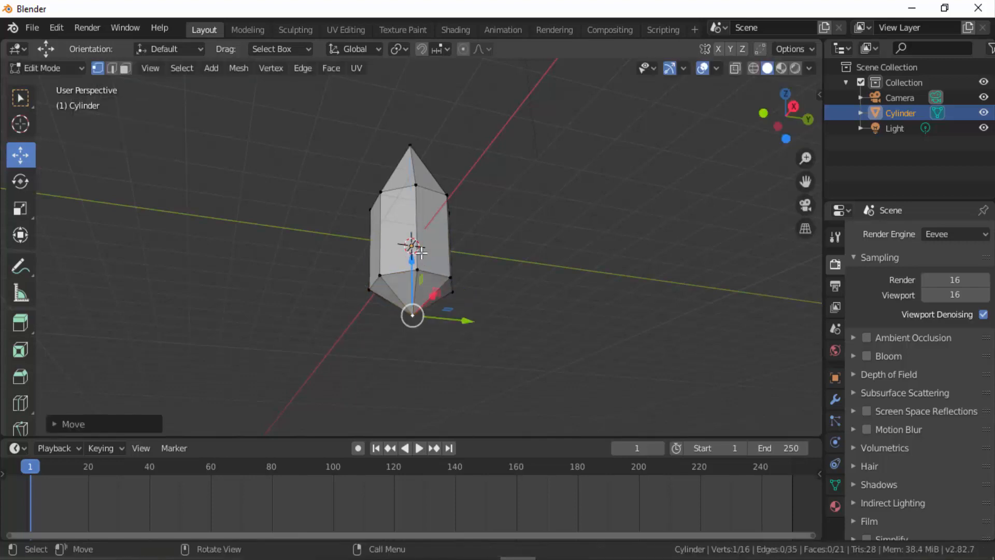
# Step: Lower one vertex of the upper rim along Z and raise its two neighbouring vertices for an irregular crystal edge
pyautogui.moveTo(766, 133); pyautogui.dragTo(785, 138)
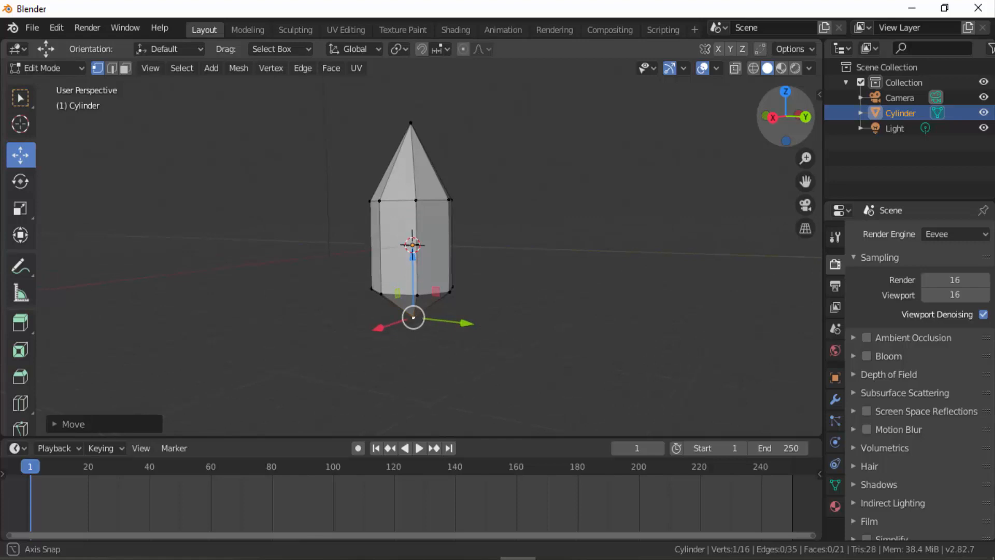
pyautogui.moveTo(785, 137); pyautogui.dragTo(786, 137)
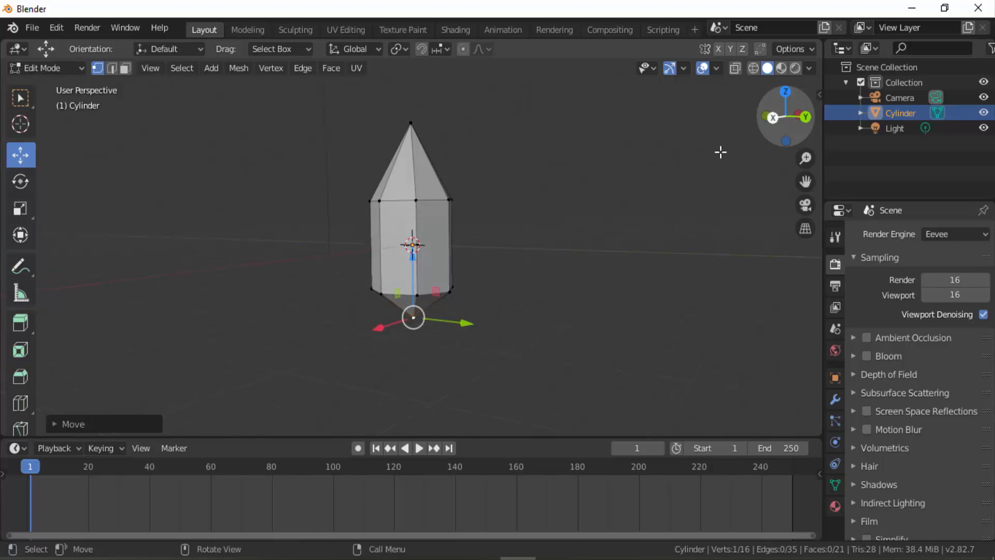
pyautogui.click(416, 200)
pyautogui.moveTo(415, 154); pyautogui.dragTo(447, 137)
pyautogui.click(379, 201)
pyautogui.click(445, 198)
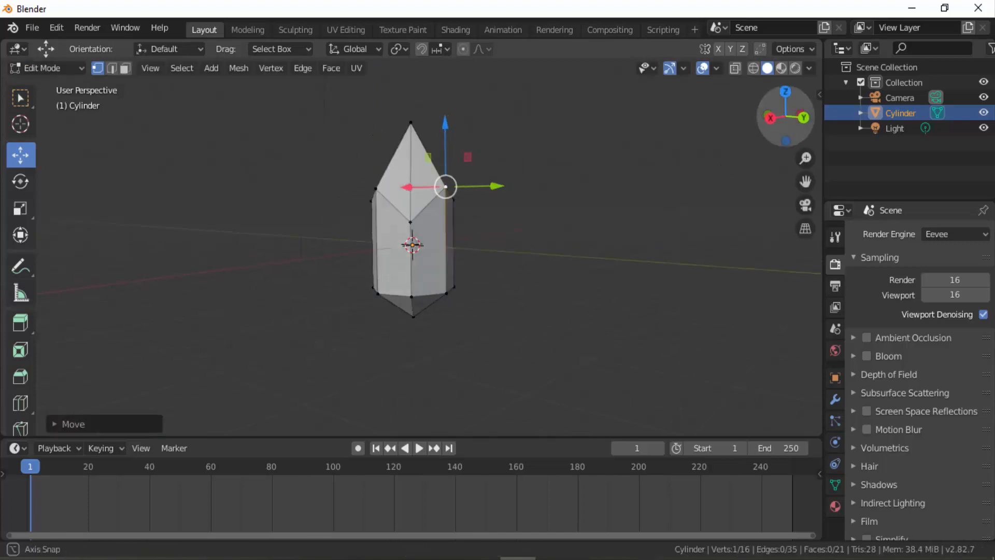
# Step: On another side of the upper rim, lower one vertex along Z and slightly raise the vertex beside it
pyautogui.moveTo(801, 119); pyautogui.dragTo(758, 137)
pyautogui.click(440, 214)
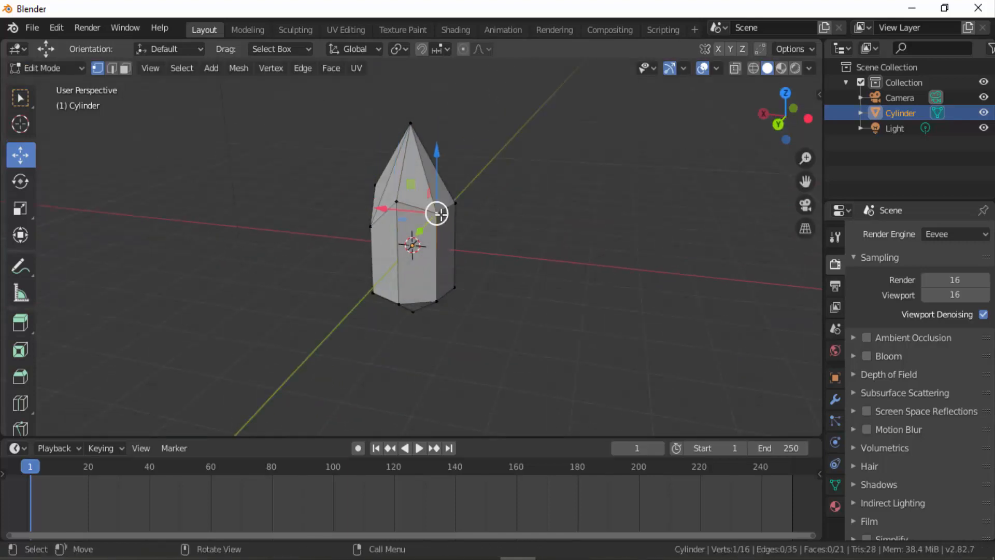
pyautogui.moveTo(437, 174); pyautogui.dragTo(438, 206)
pyautogui.moveTo(796, 118); pyautogui.dragTo(705, 126)
pyautogui.click(441, 211)
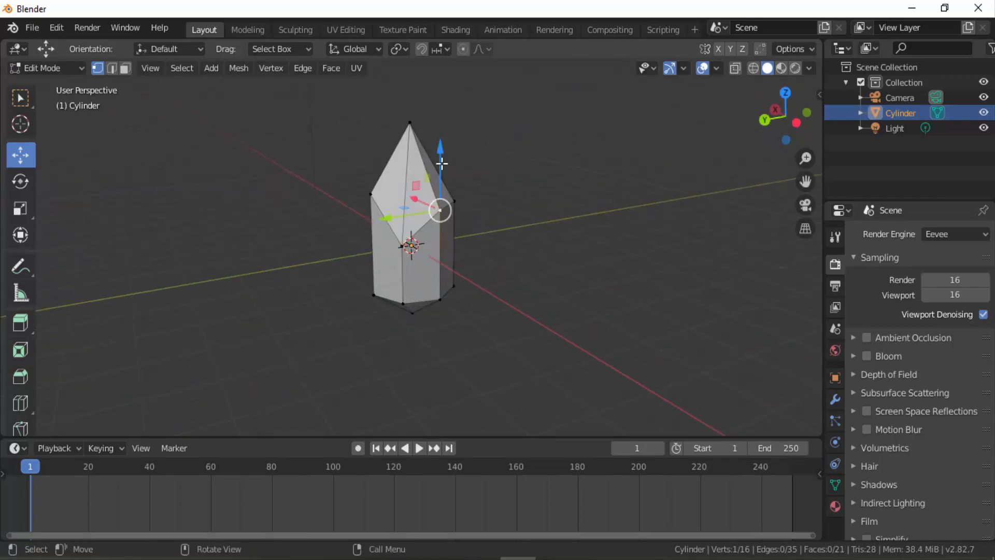
pyautogui.moveTo(442, 163); pyautogui.dragTo(440, 153)
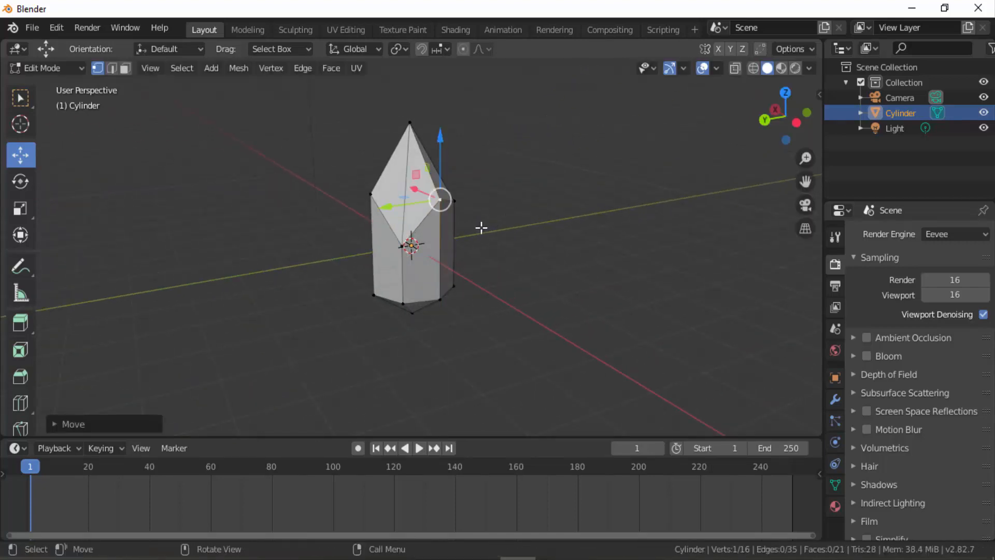
# Step: Return to Object Mode and add a Bevel modifier to the crystal mesh
pyautogui.click(26, 68)
pyautogui.click(29, 85)
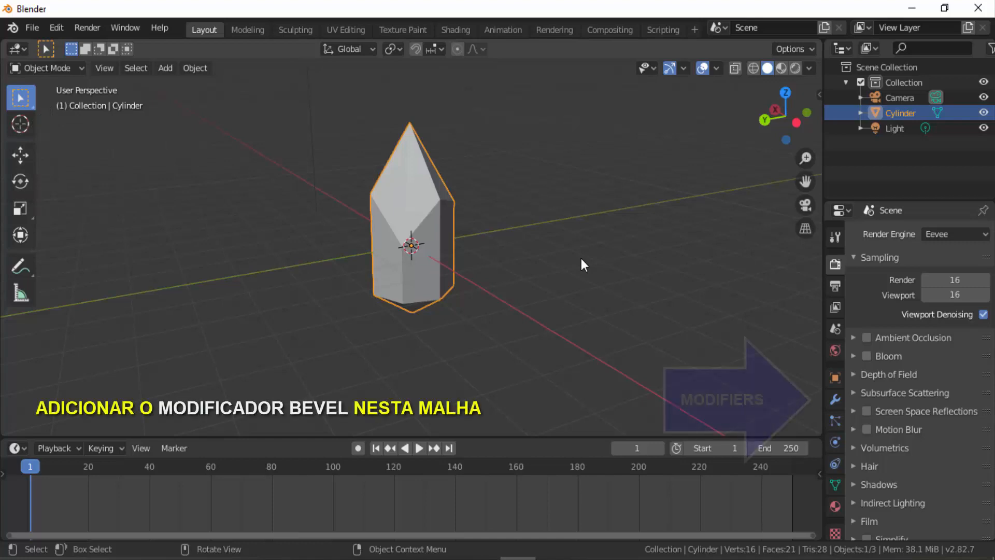
pyautogui.click(834, 399)
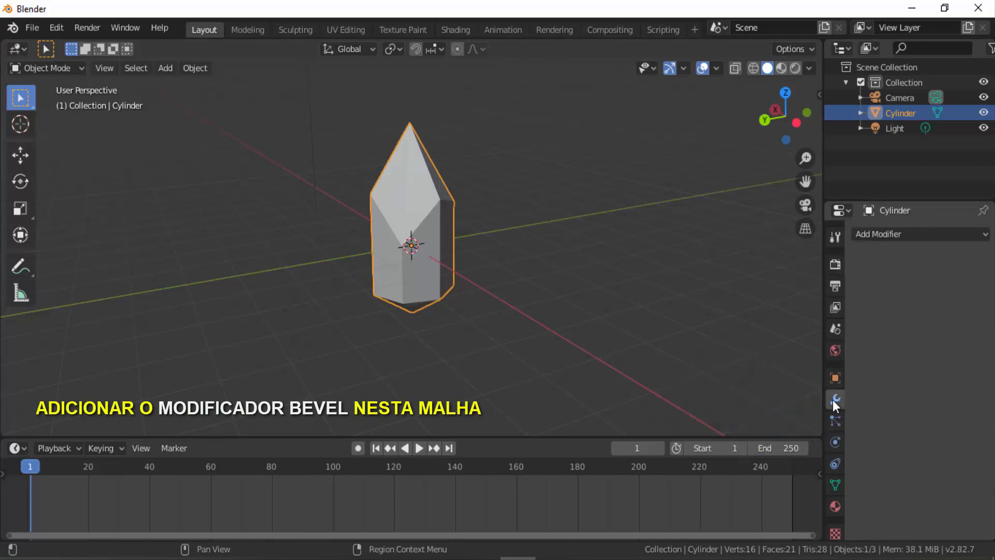
pyautogui.click(901, 234)
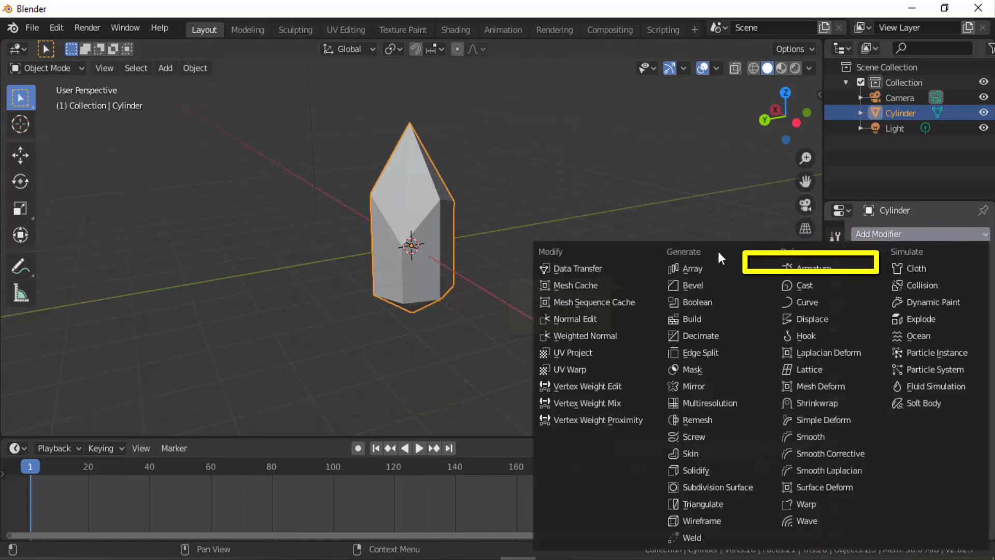
pyautogui.click(702, 284)
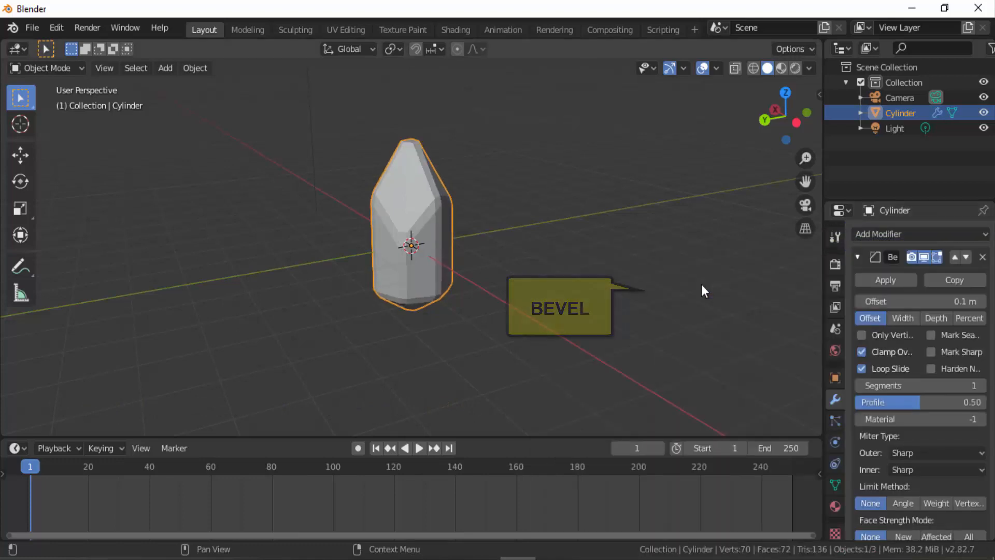
# Step: Set the Bevel modifier's offset to 0.01 m and collapse its settings
pyautogui.moveTo(823, 299); pyautogui.dragTo(735, 292)
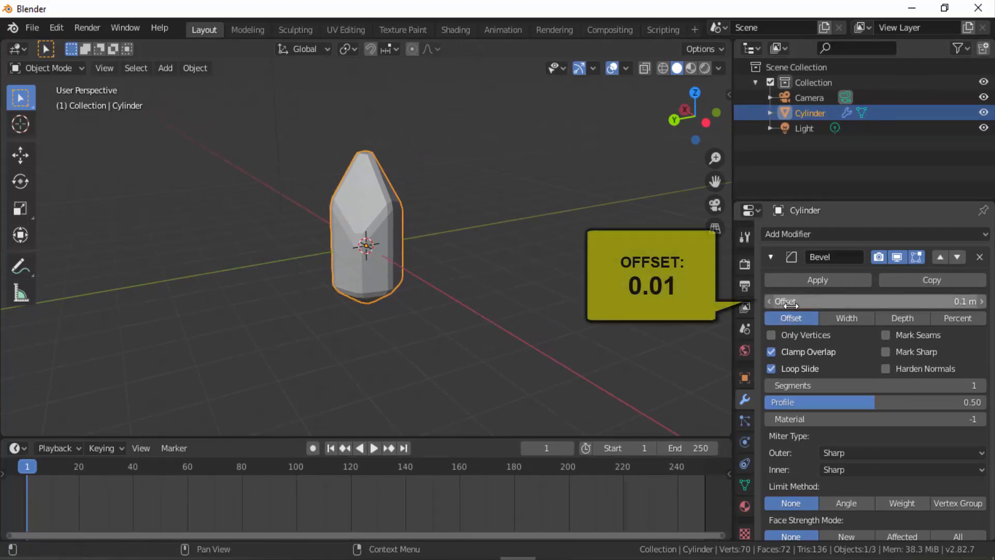
pyautogui.click(949, 306)
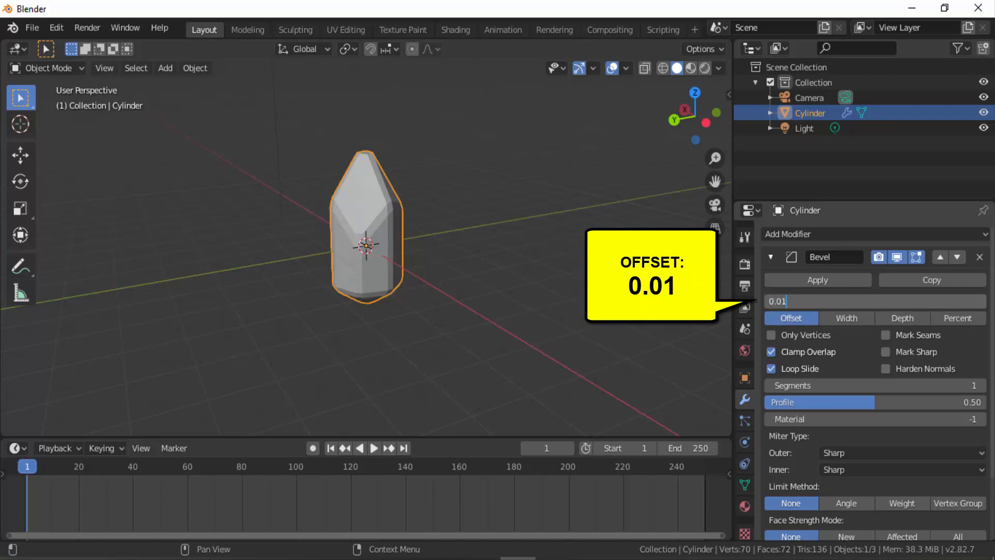
pyautogui.press('Return')
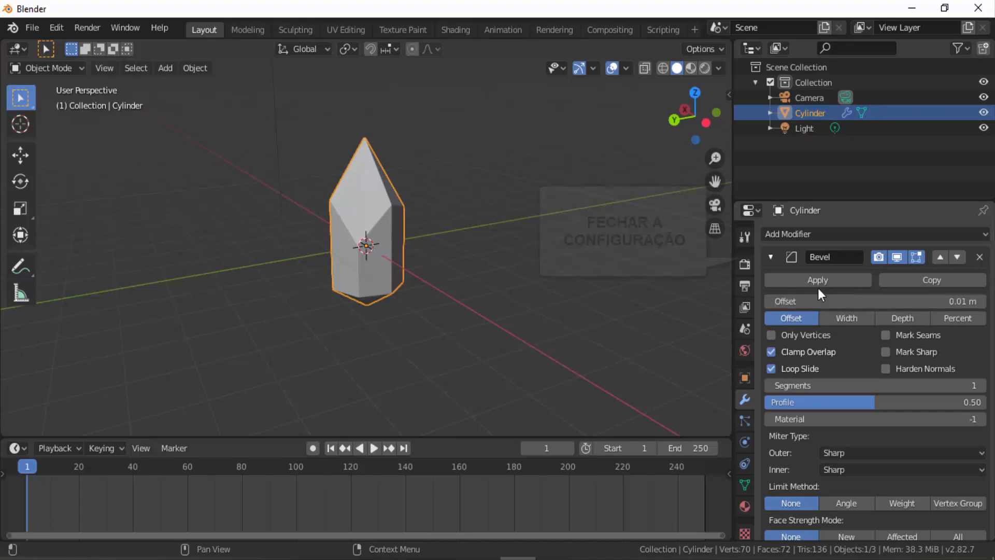
pyautogui.click(770, 256)
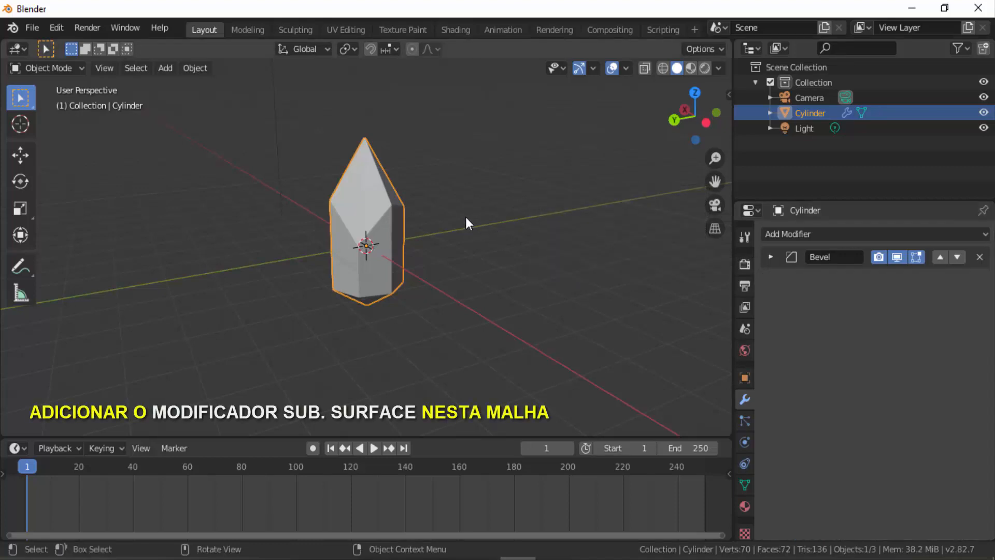
# Step: Add a Subdivision Surface modifier with render and viewport subdivisions set to 3, and collapse its settings
pyautogui.click(820, 236)
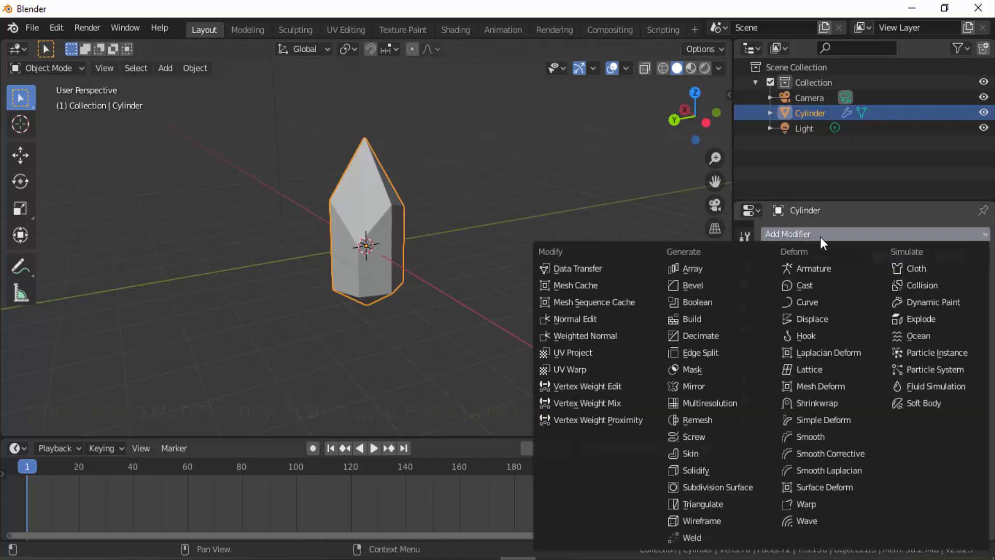
pyautogui.click(729, 486)
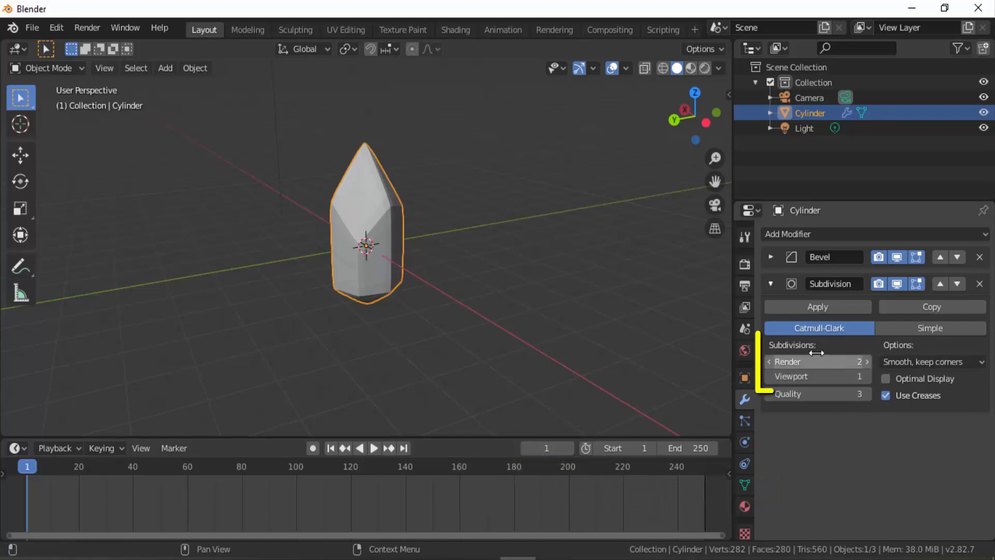
pyautogui.click(867, 362)
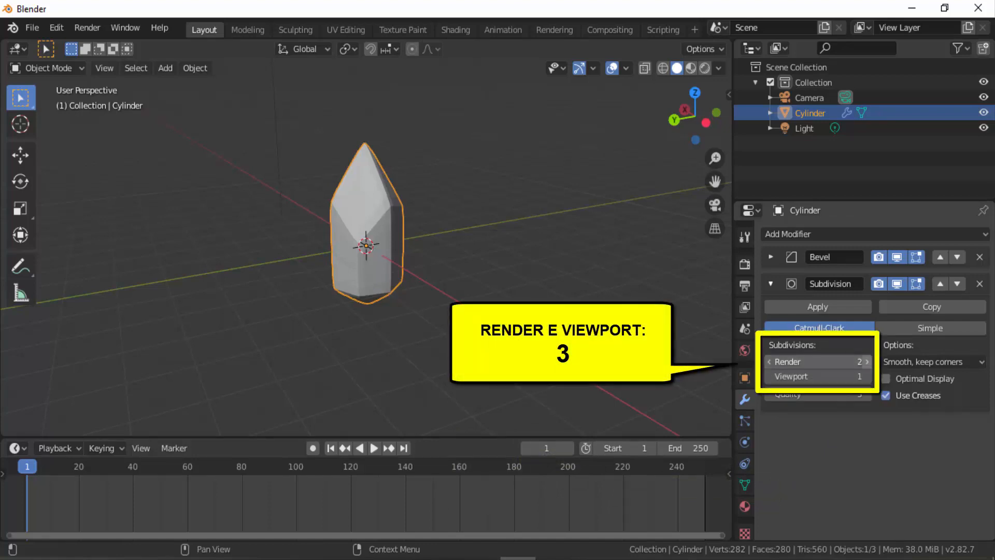
pyautogui.click(867, 376)
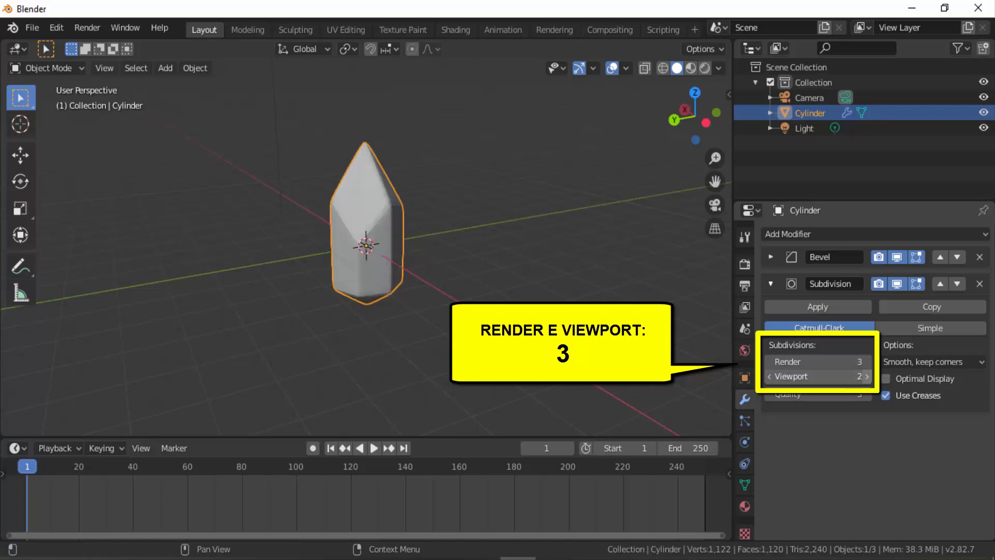
pyautogui.click(867, 376)
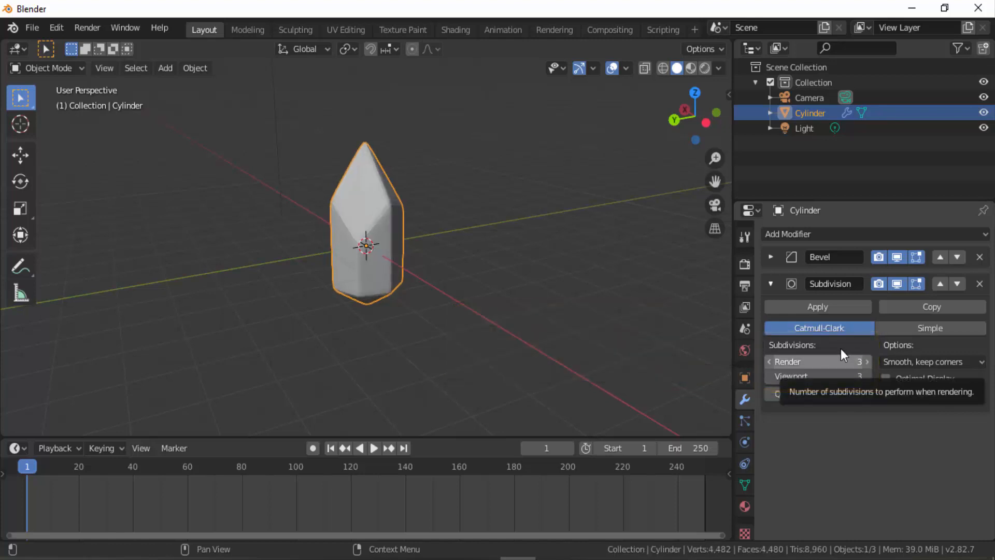
pyautogui.click(770, 284)
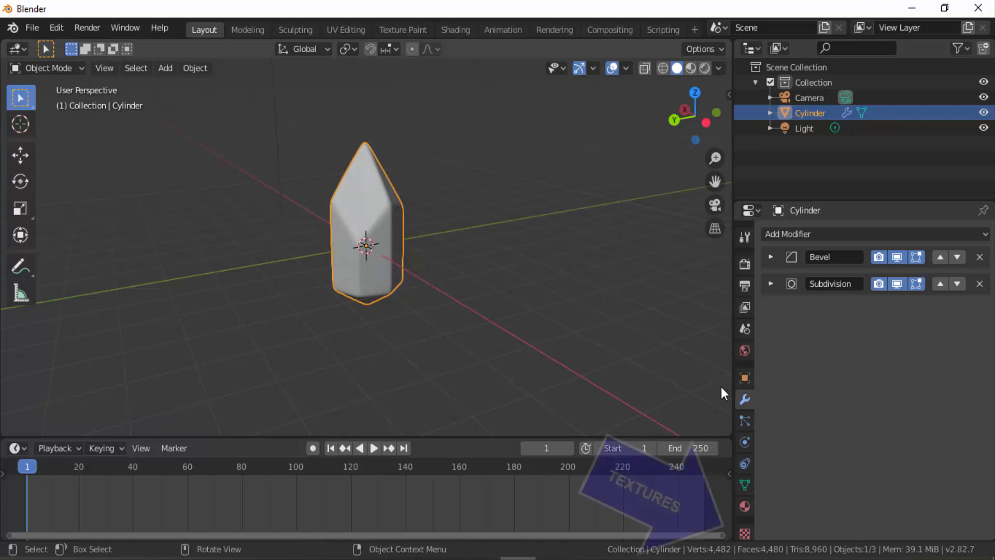
# Step: Create a new texture named "Textura exemplo" and set its type to Distorted Noise
pyautogui.click(745, 533)
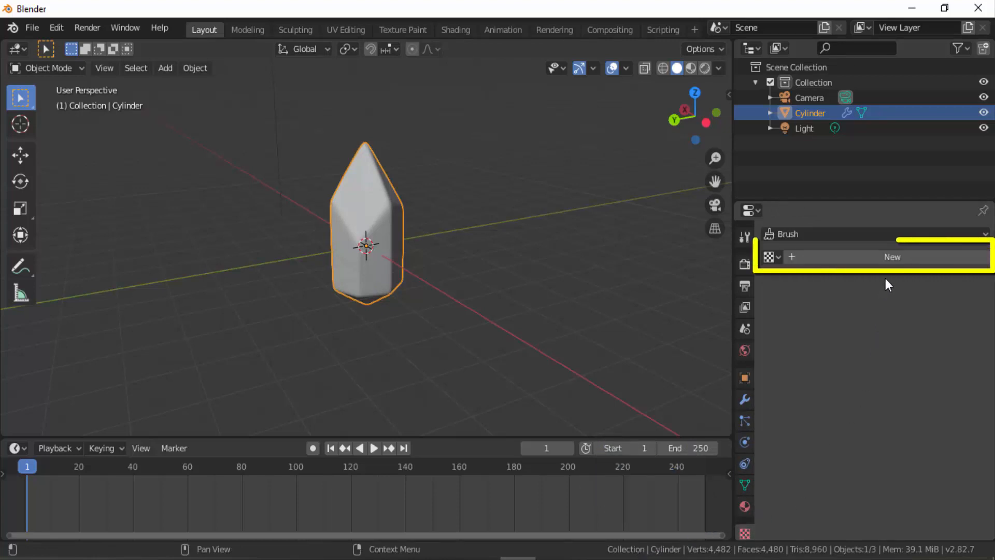
pyautogui.click(892, 257)
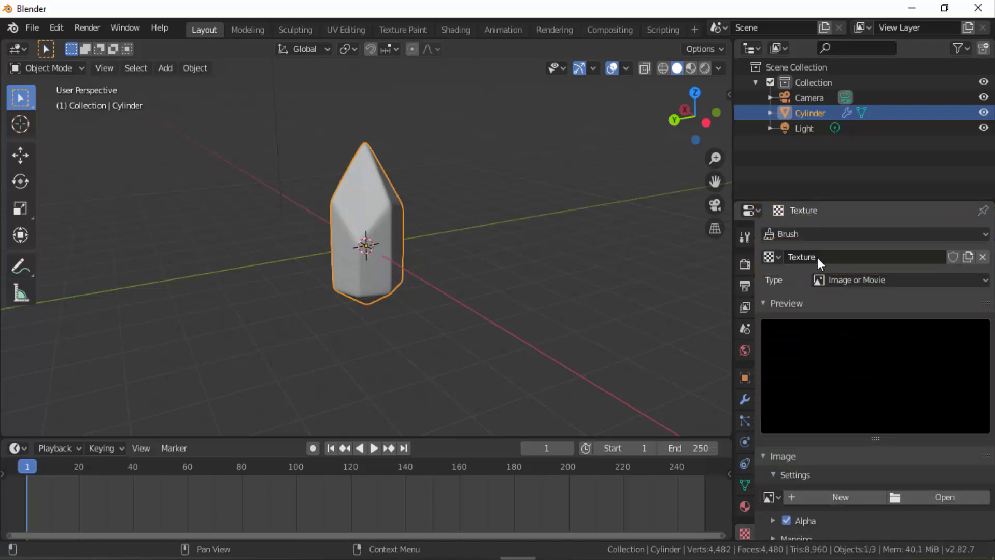
pyautogui.doubleClick(817, 257)
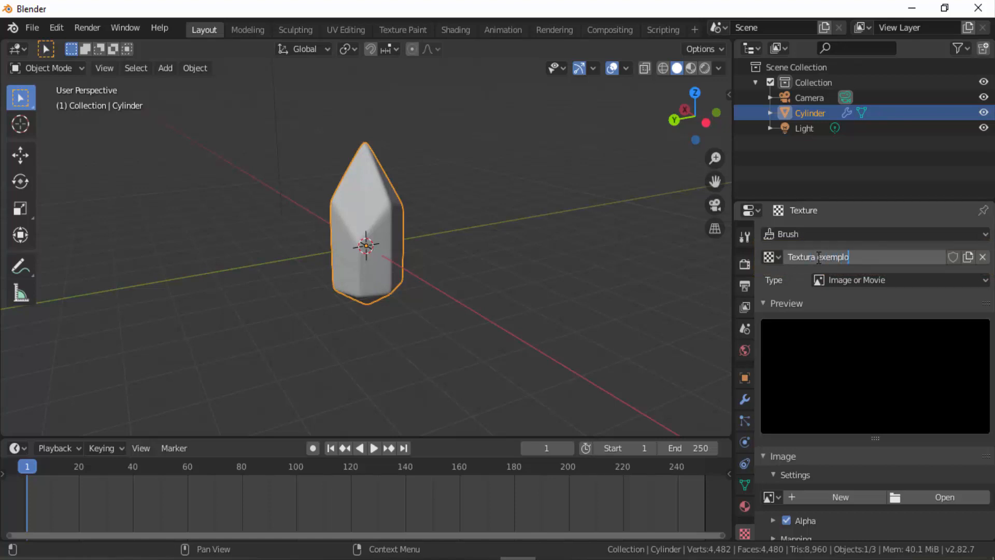
pyautogui.press('Return')
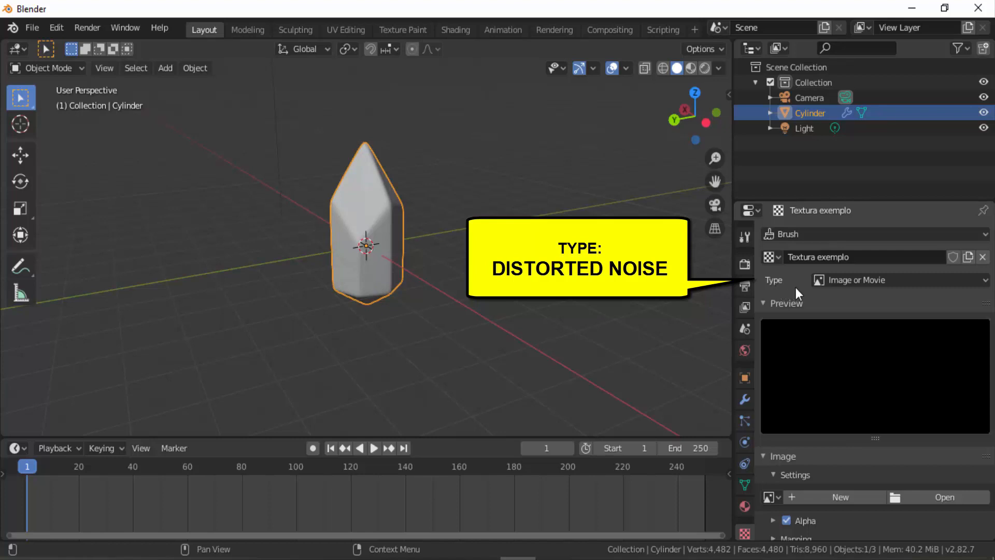
pyautogui.click(881, 280)
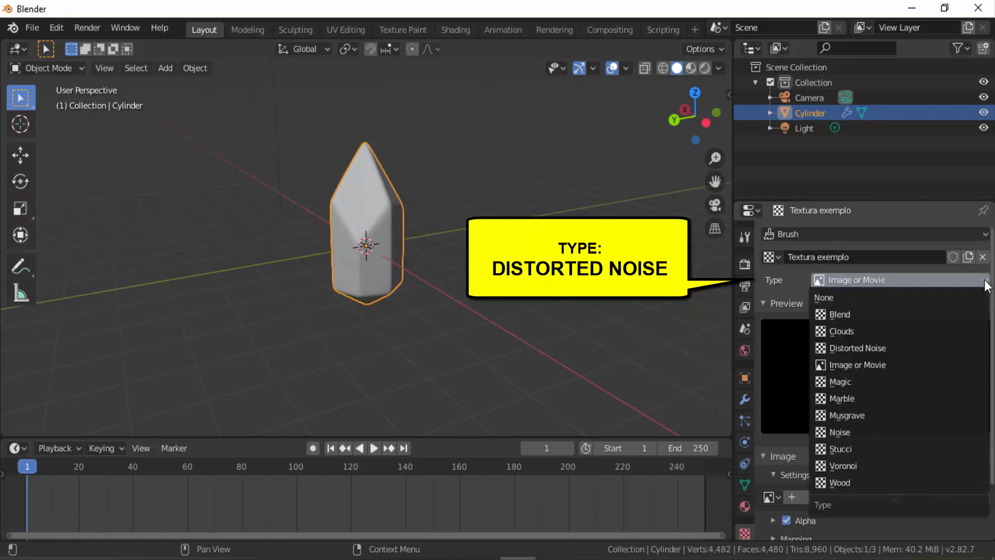
pyautogui.click(856, 352)
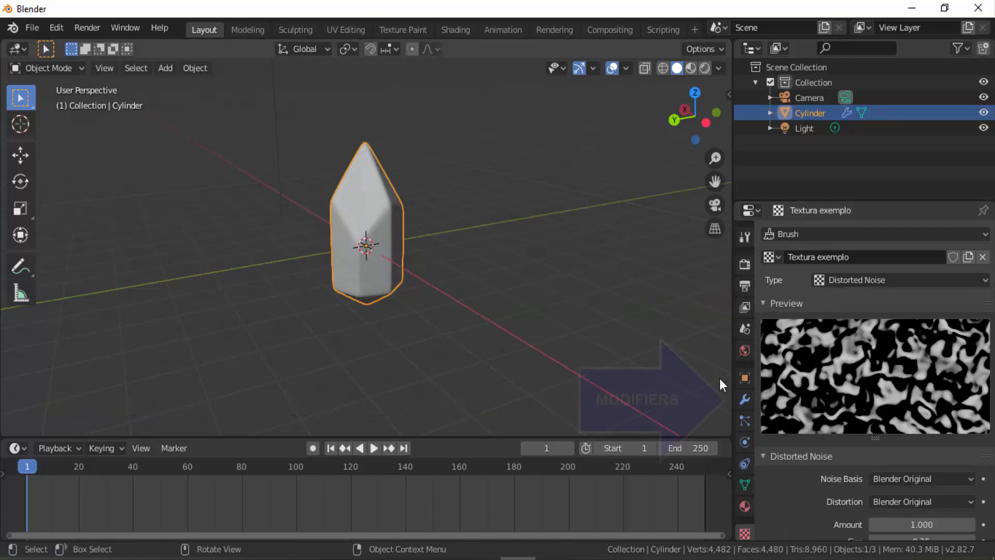
# Step: Add a Displace modifier to the crystal and assign it the "Textura exemplo" texture
pyautogui.click(743, 399)
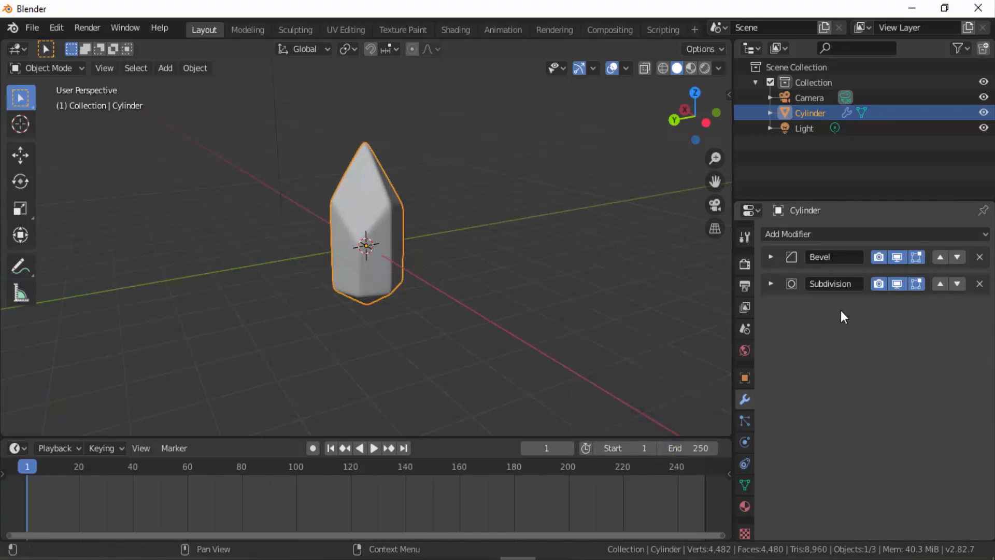
pyautogui.click(842, 234)
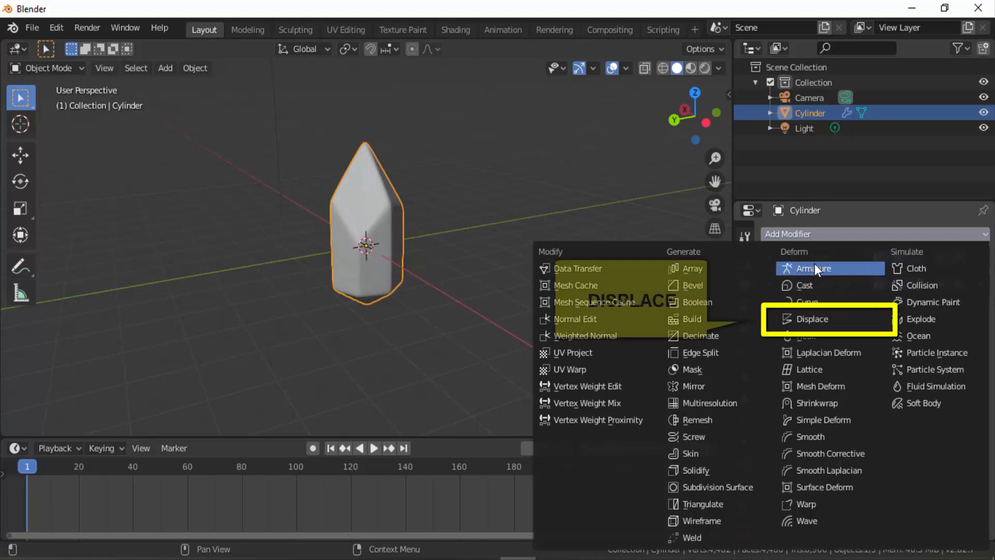
pyautogui.click(826, 318)
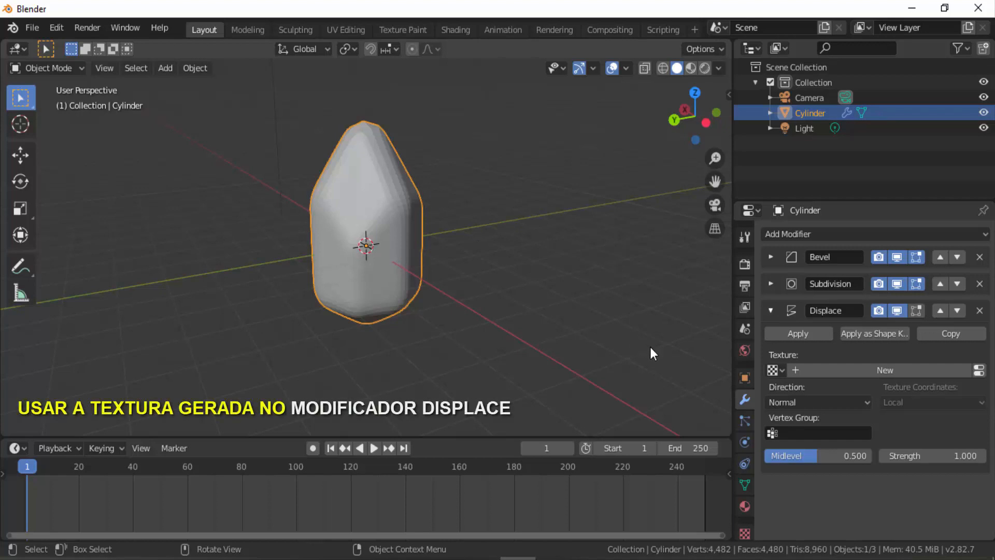
pyautogui.click(776, 370)
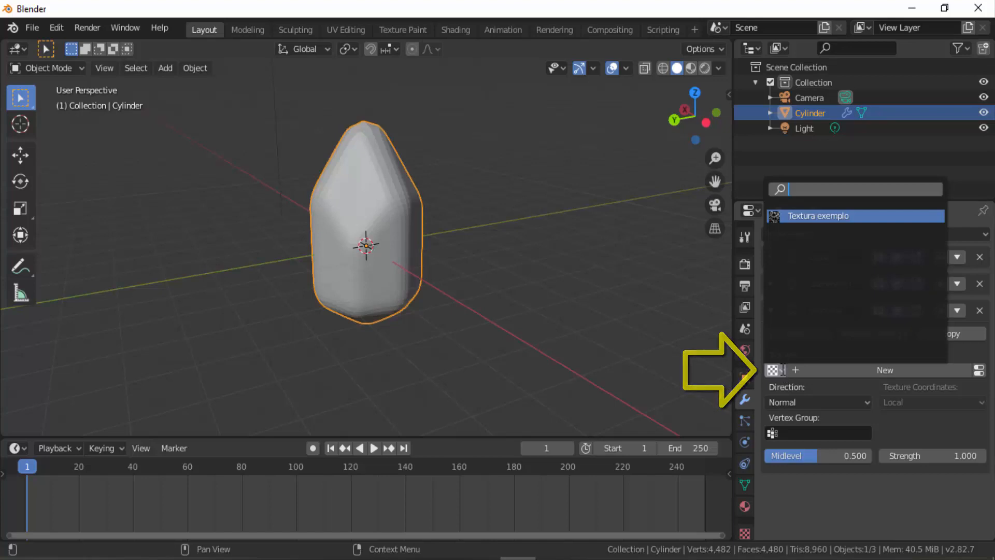
pyautogui.click(811, 216)
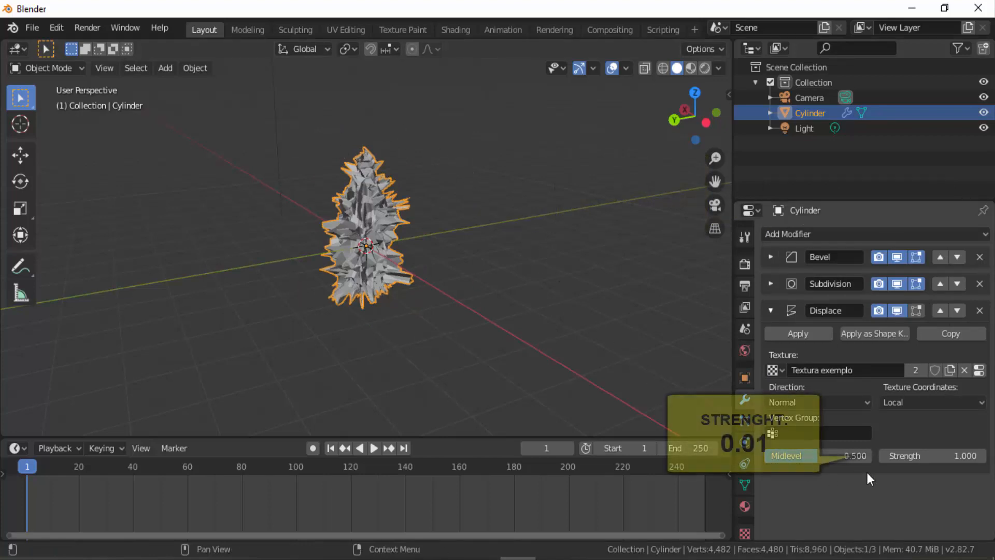
# Step: Set the Displace modifier's strength to 0.01 and collapse its settings
pyautogui.click(912, 456)
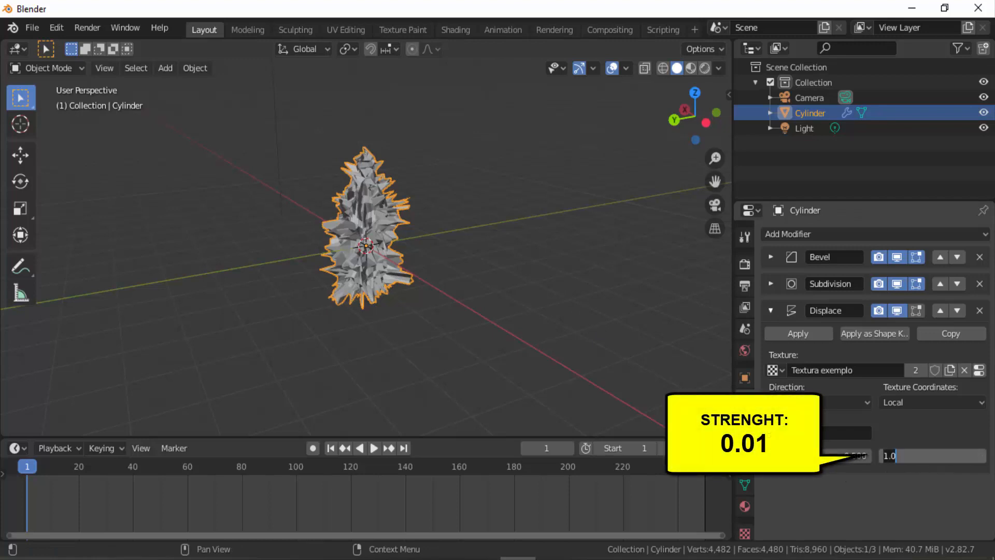
pyautogui.write('0.01')
pyautogui.press('Return')
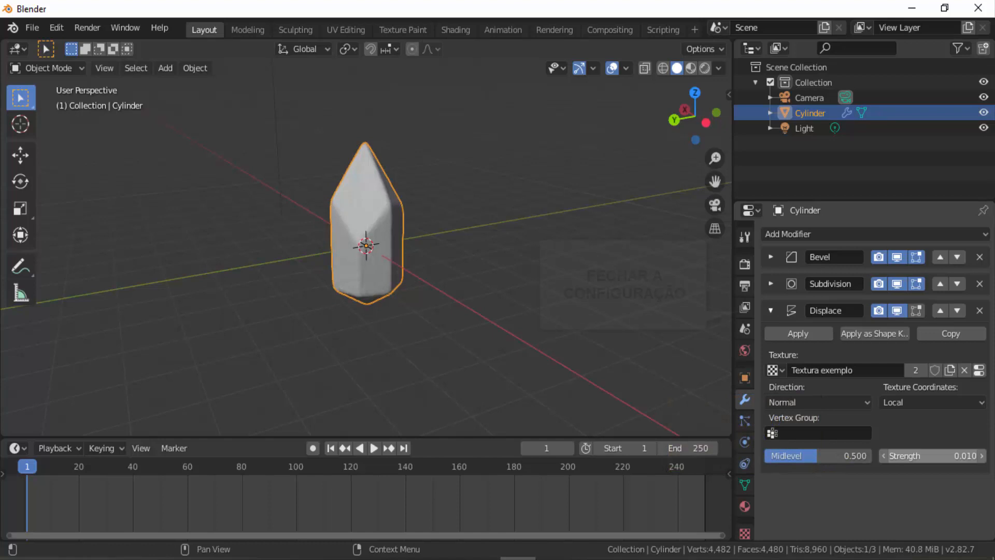
pyautogui.click(770, 310)
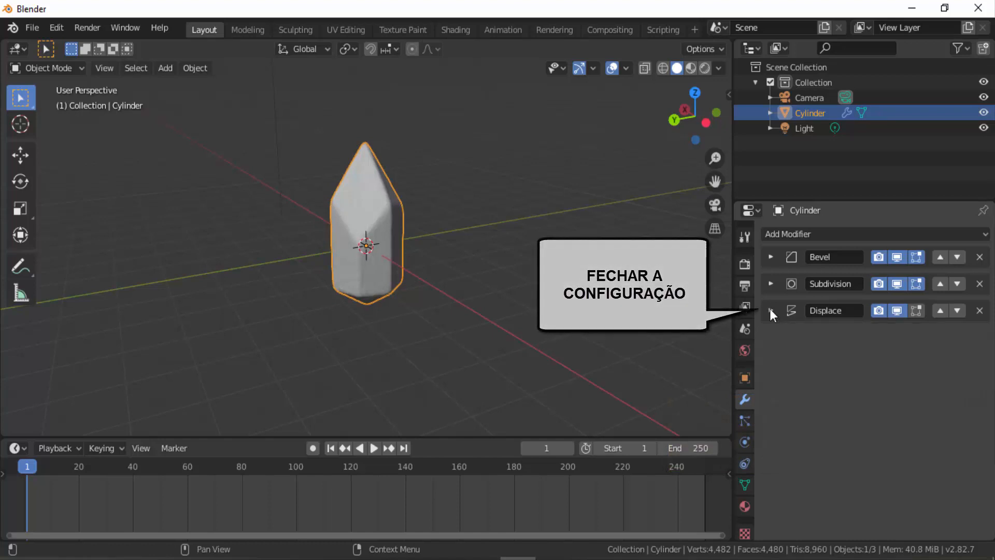
# Step: Apply Shade Smooth to the crystal mesh
pyautogui.scroll(6, 418, 206)
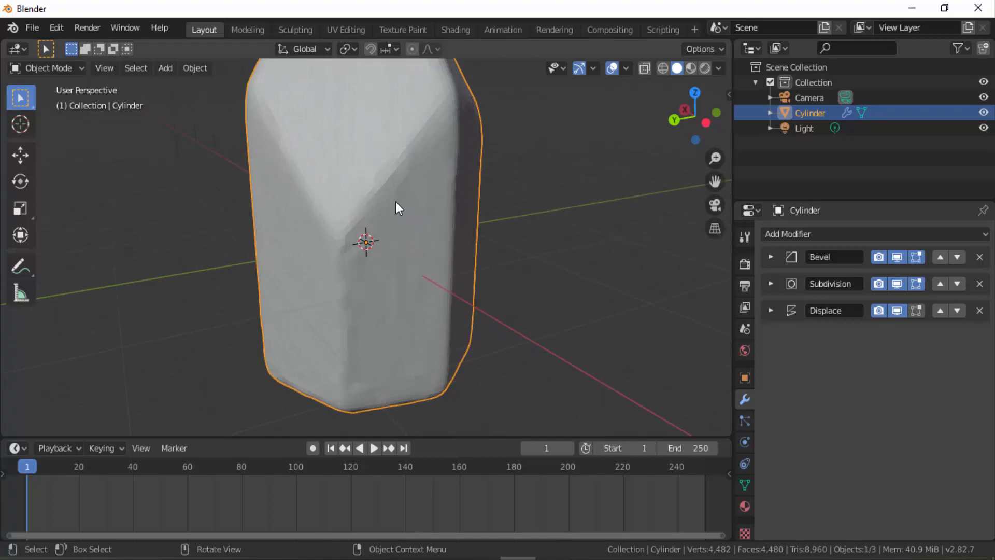
pyautogui.rightClick(585, 160)
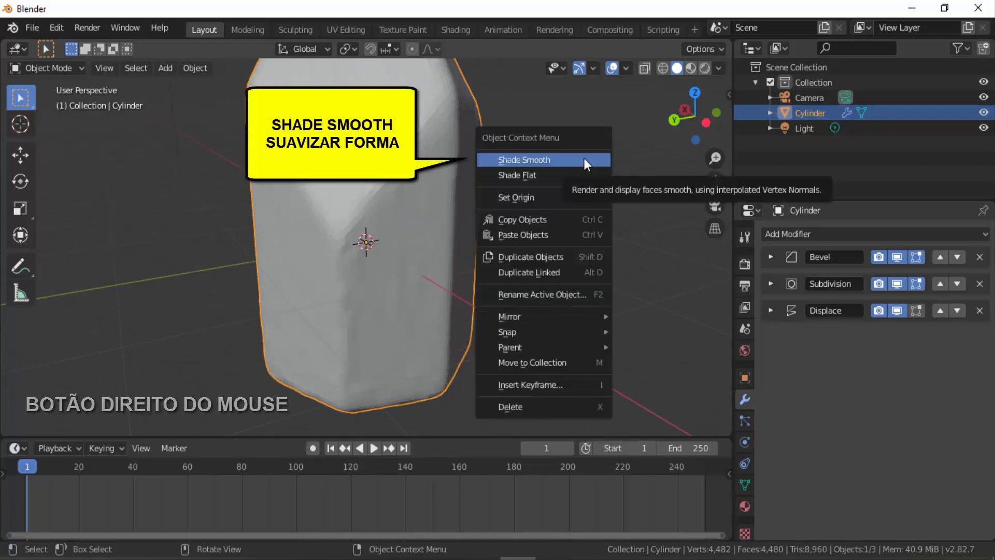
pyautogui.click(585, 159)
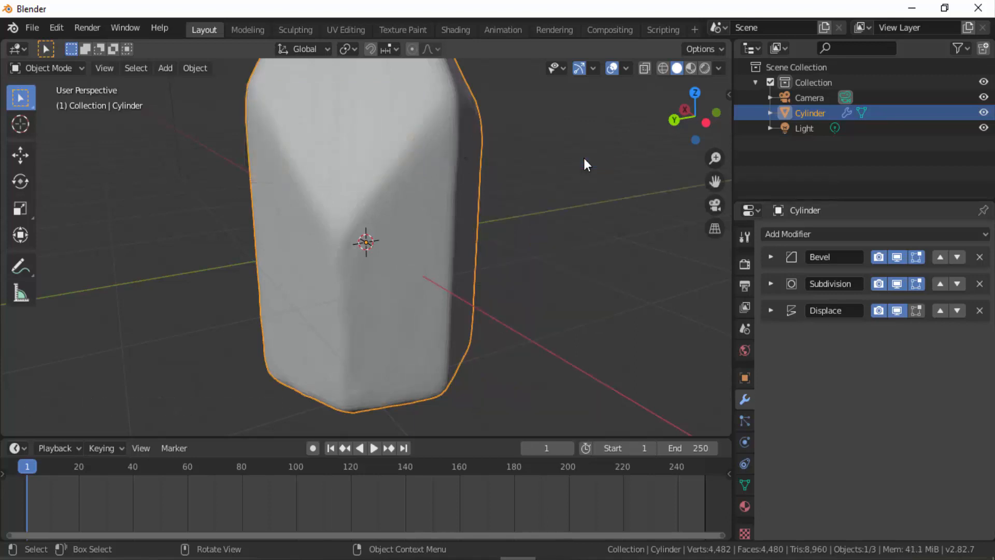
pyautogui.scroll(-4, 581, 165)
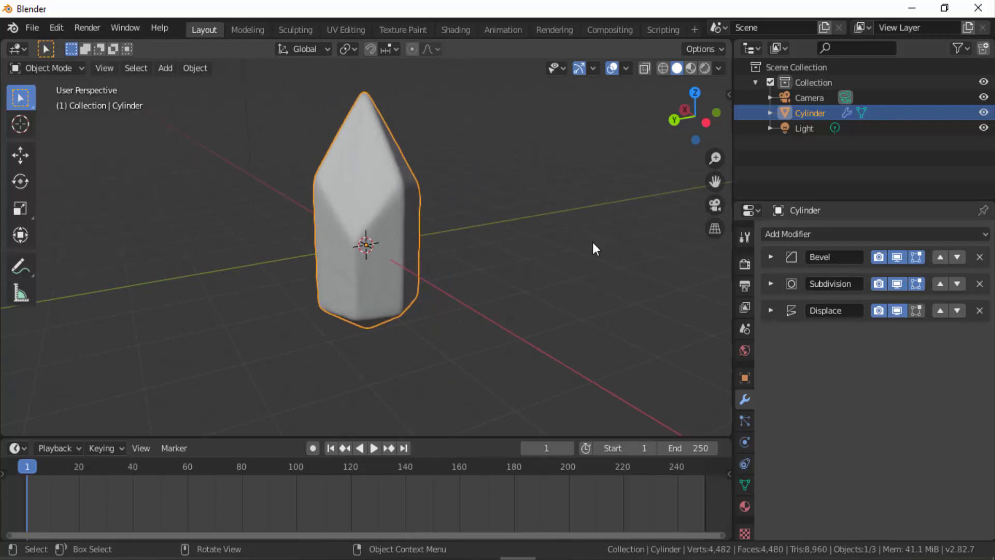
# Step: Switch the viewport to Rendered shading and create a new material for the crystal
pyautogui.click(704, 69)
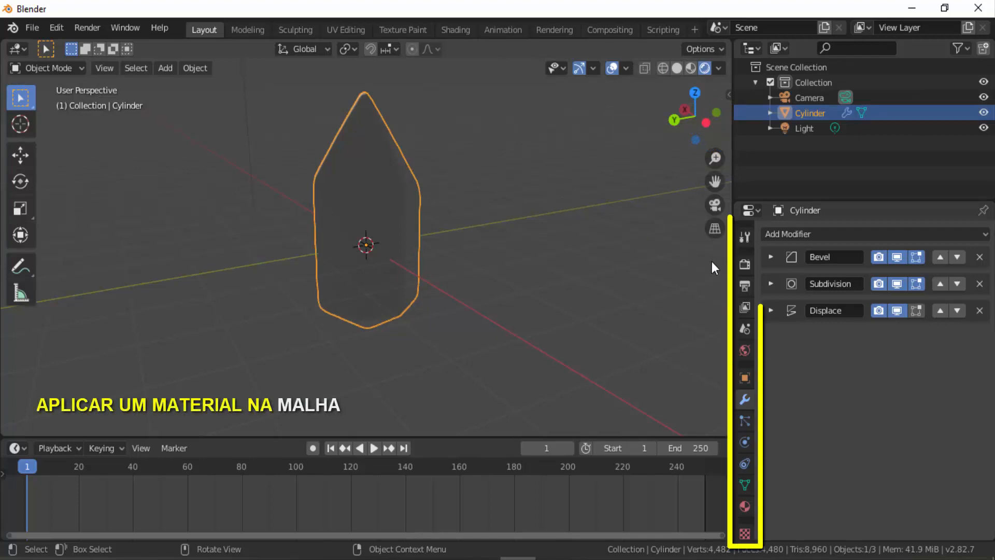
pyautogui.click(742, 506)
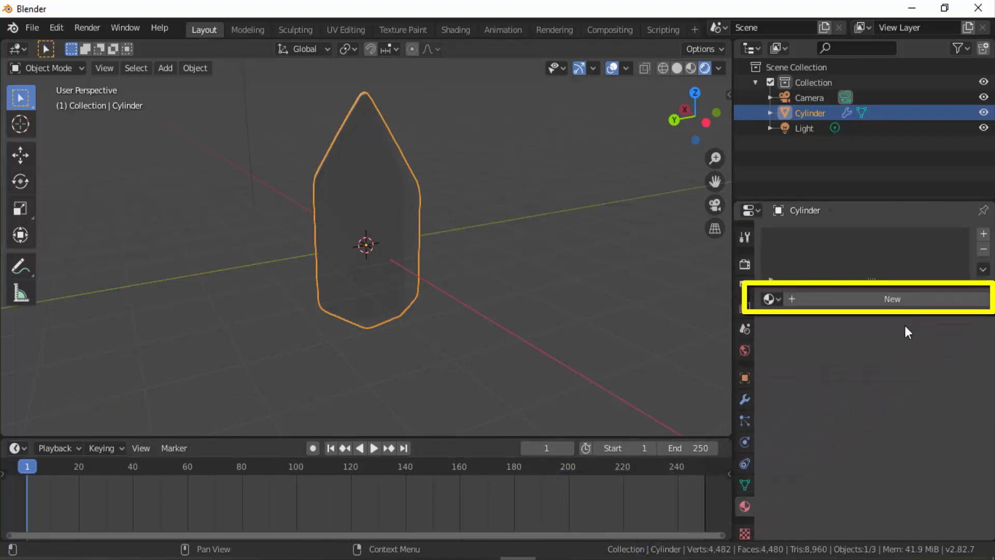
pyautogui.click(890, 298)
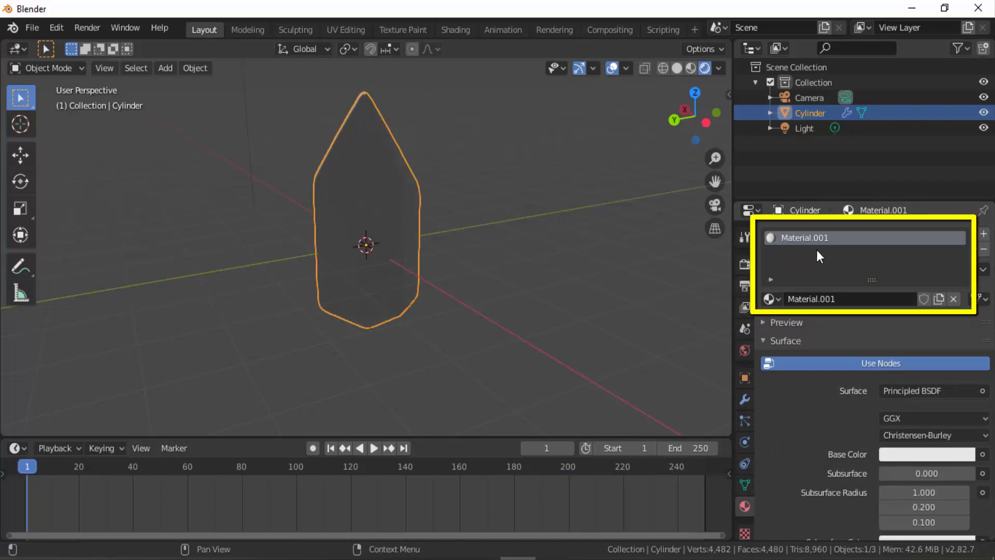
# Step: Rename the crystal's new material to "material externo"
pyautogui.doubleClick(786, 241)
pyautogui.write('m')
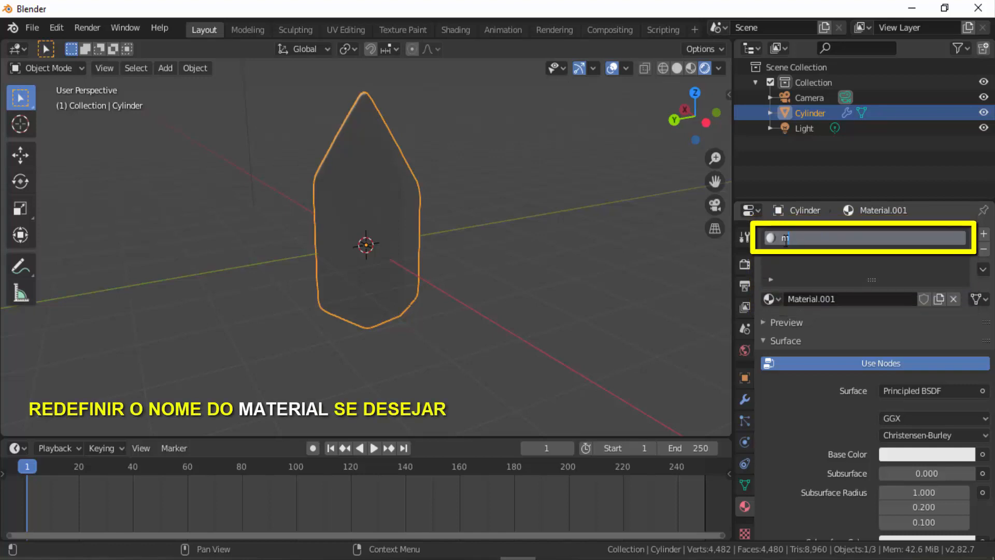
pyautogui.write('aterial extern')
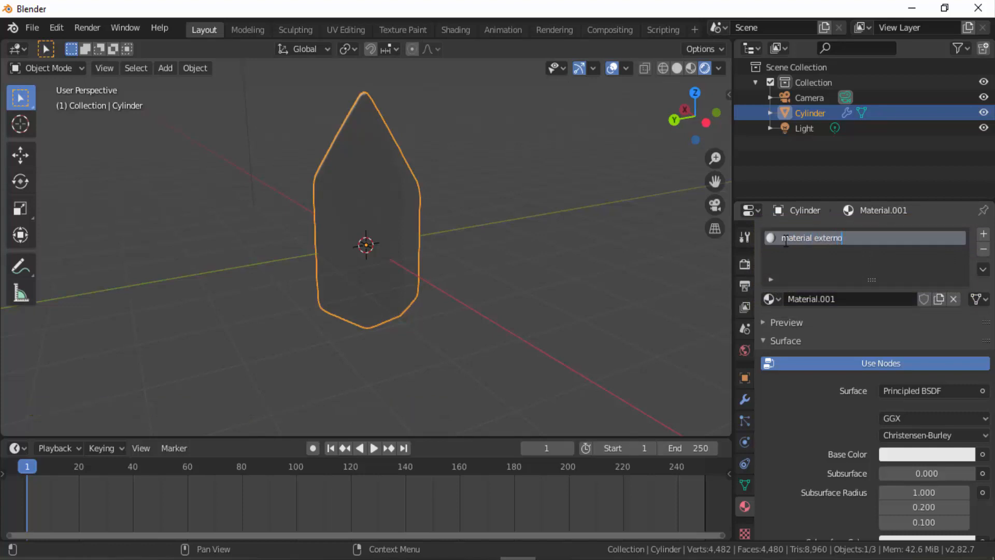
pyautogui.write('o')
pyautogui.press('Return')
pyautogui.scroll(-8, 818, 365)
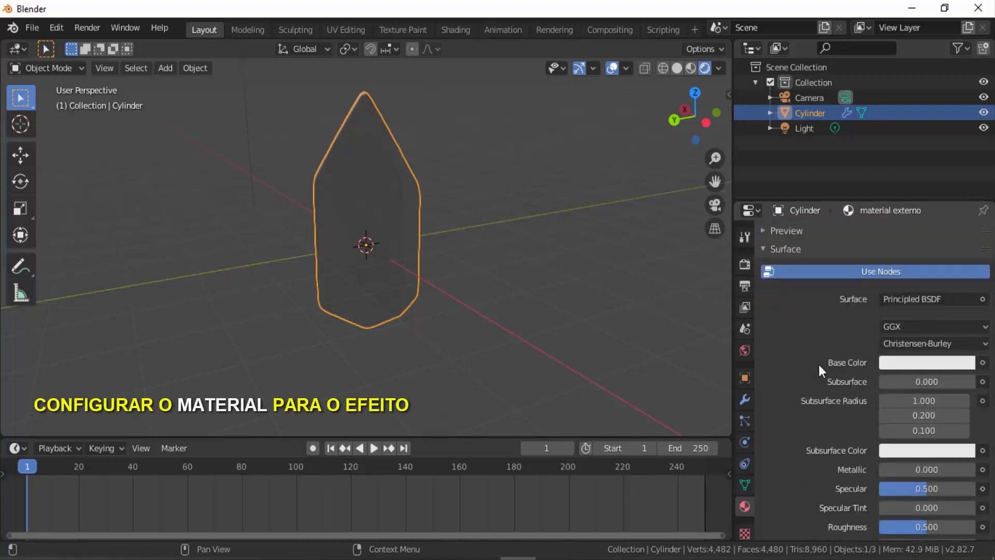
pyautogui.scroll(3, 819, 365)
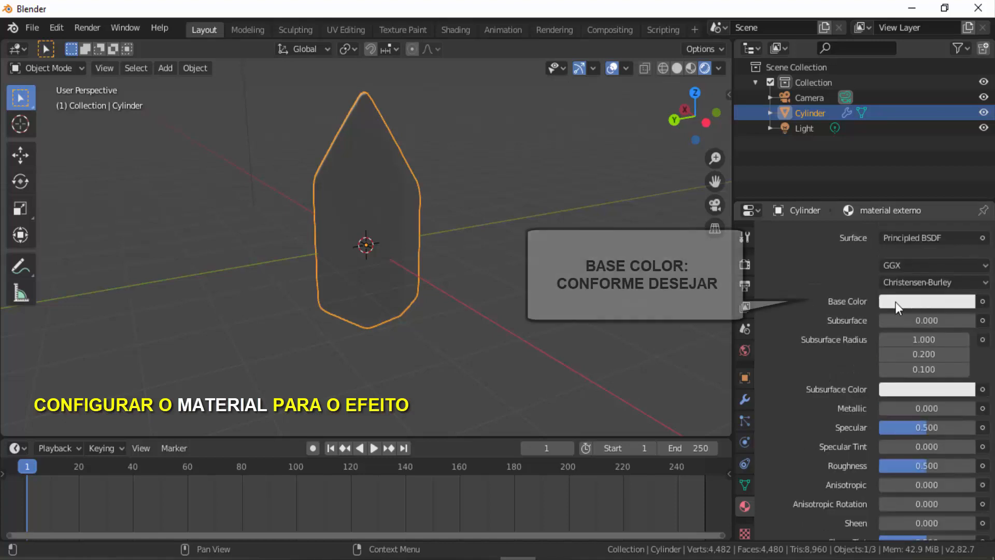
# Step: Set the crystal material's base color to red and its roughness to 0.17
pyautogui.click(923, 300)
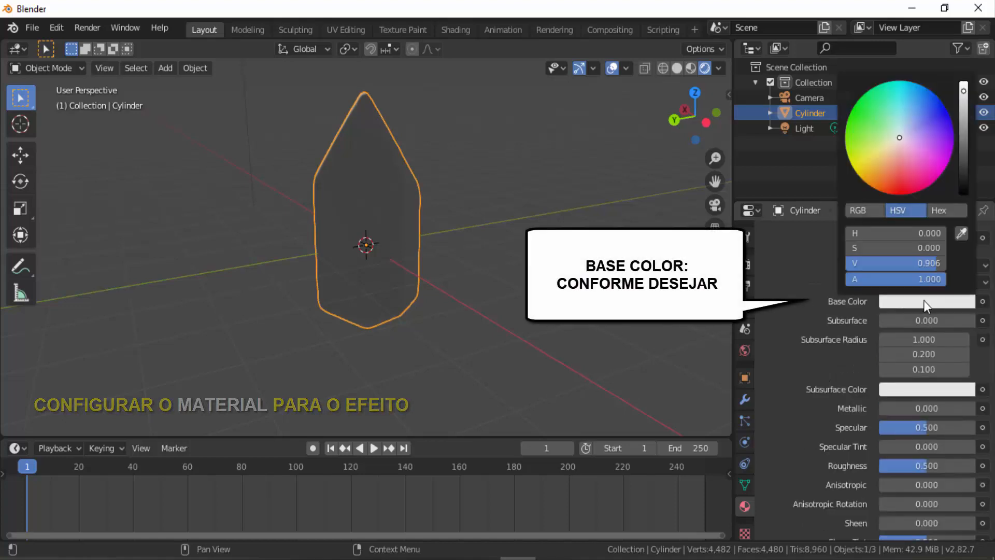
pyautogui.click(906, 191)
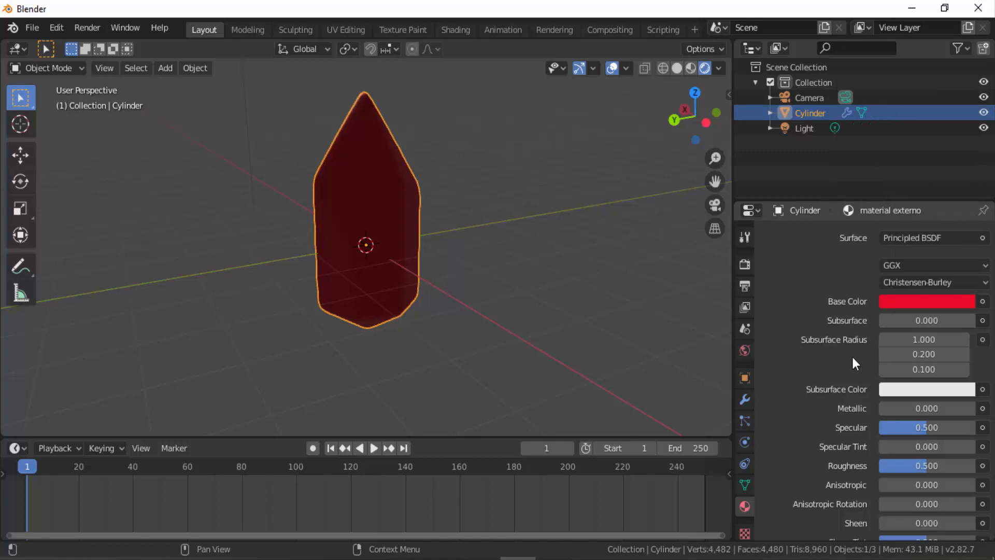
pyautogui.scroll(-7, 852, 357)
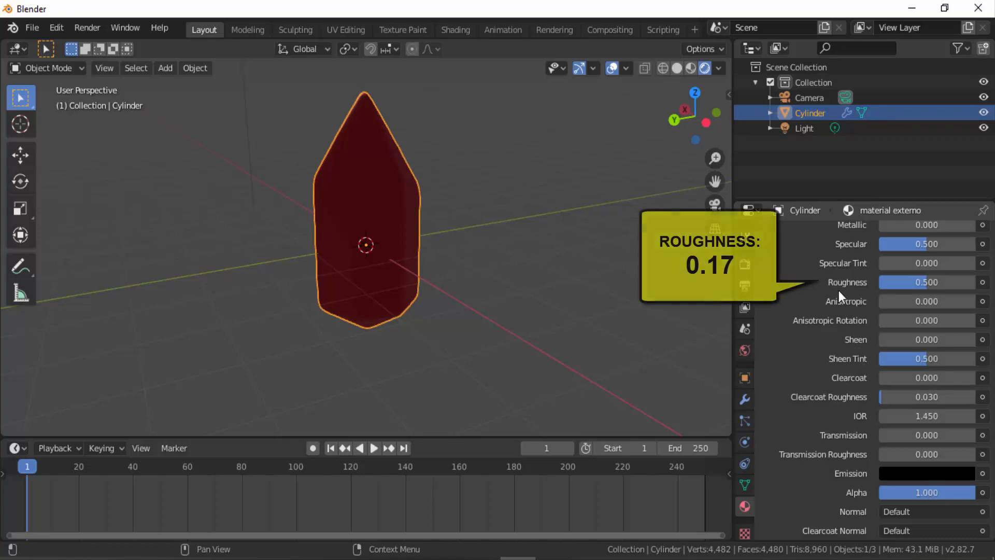
pyautogui.click(916, 284)
pyautogui.write('0.17')
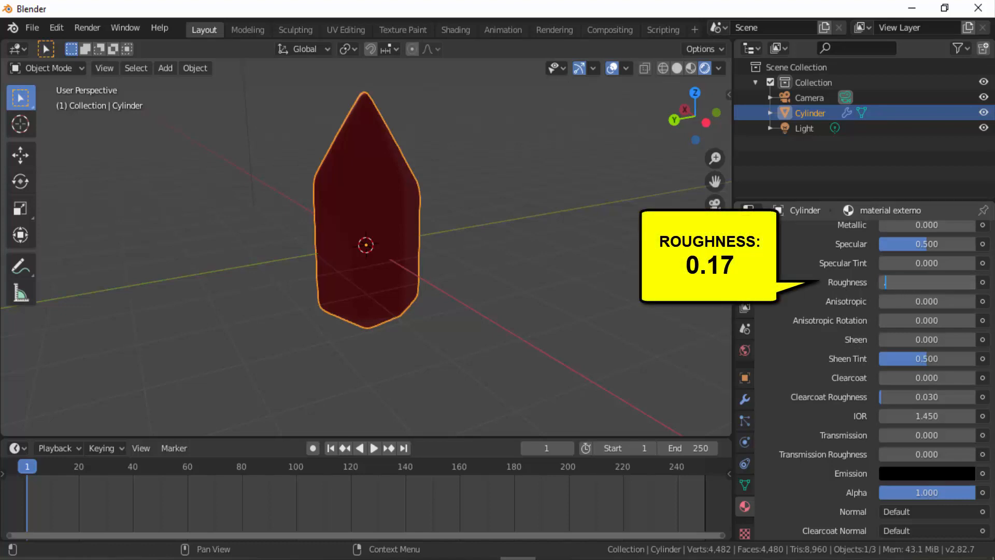
pyautogui.press('Return')
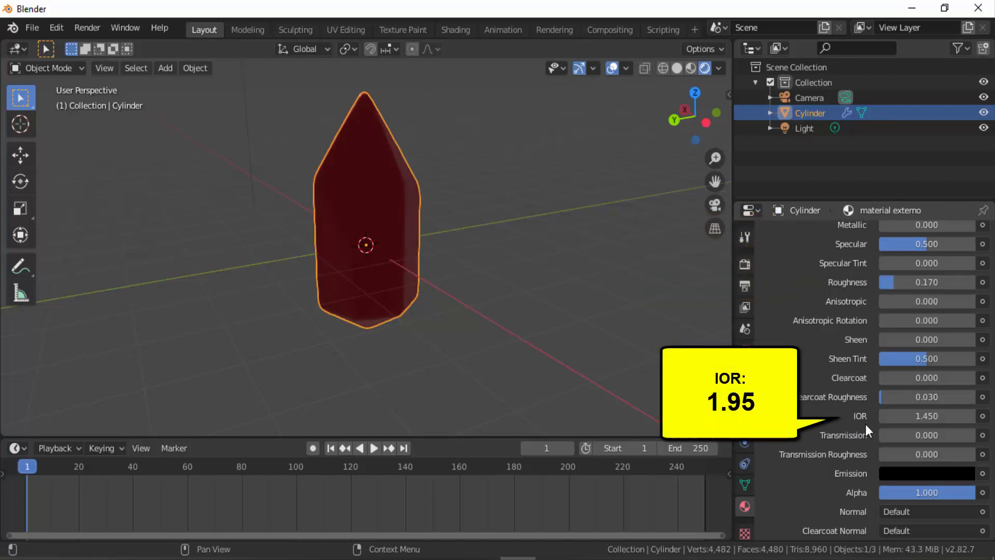
# Step: Set the material's IOR to 1.95 and its transmission to 1
pyautogui.click(887, 416)
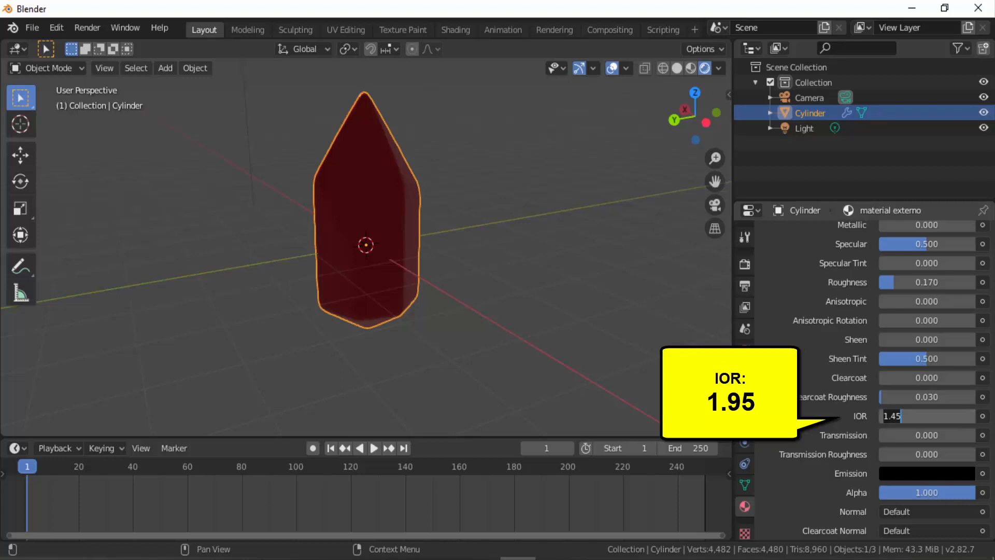
pyautogui.write('1.95')
pyautogui.press('Return')
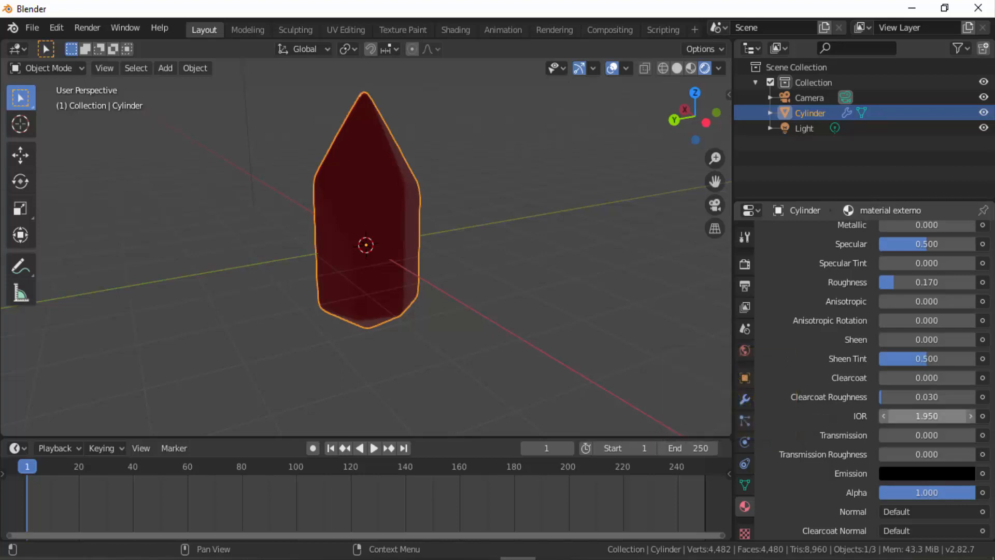
pyautogui.click(913, 437)
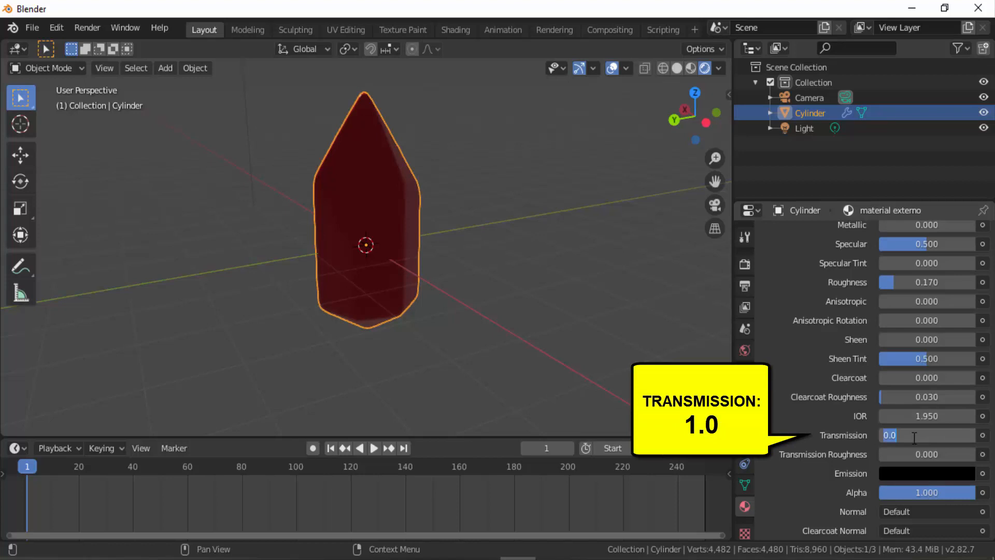
pyautogui.write('1')
pyautogui.press('Return')
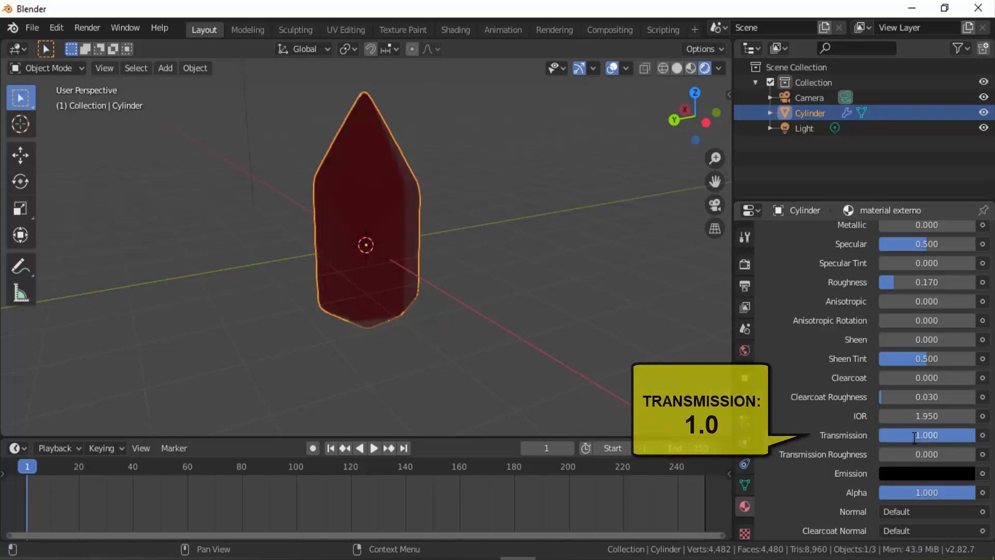
# Step: Enable Screen Space Refraction in the crystal material's settings
pyautogui.scroll(-4, 914, 438)
pyautogui.scroll(-6, 913, 437)
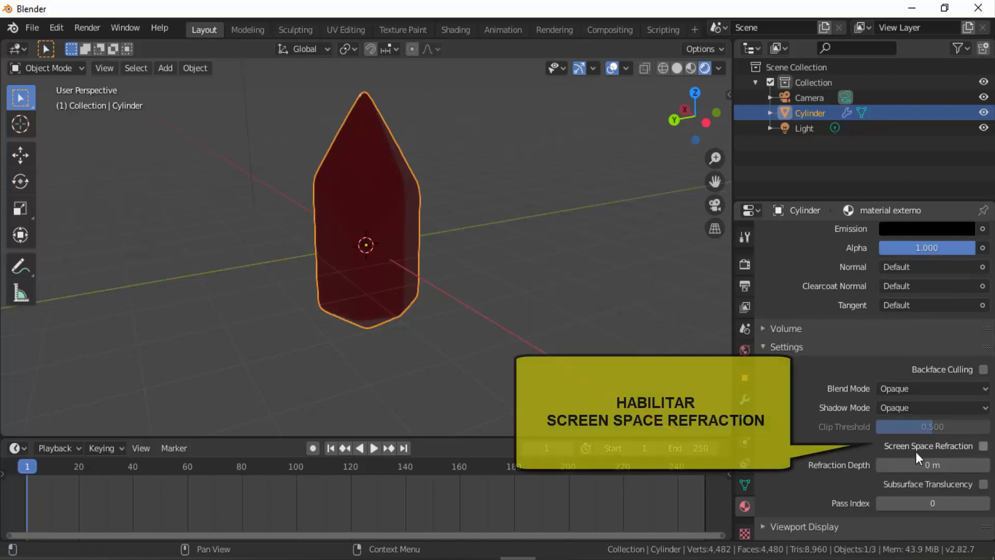
pyautogui.click(983, 446)
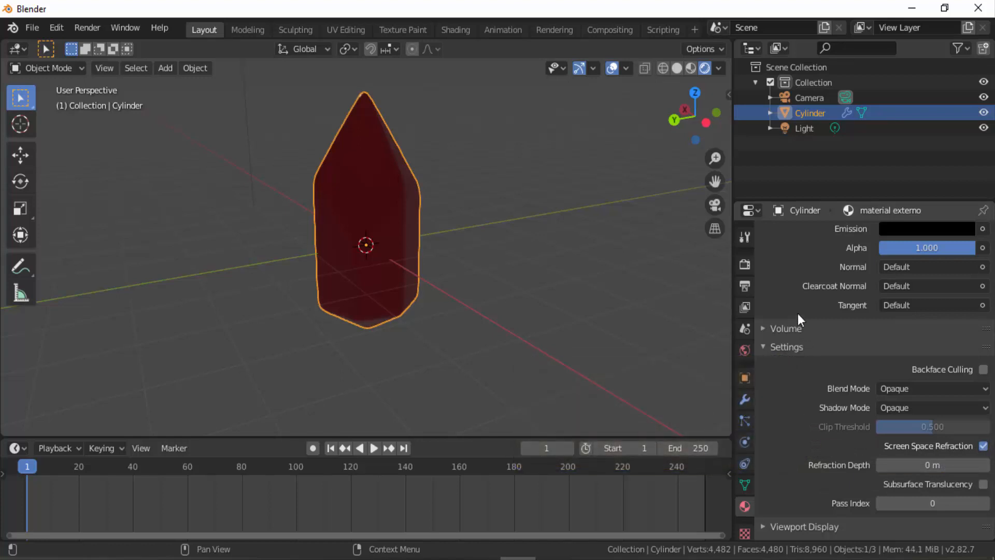
# Step: Enable Eevee's Screen Space Reflections for the scene and switch on its Refraction option
pyautogui.click(744, 265)
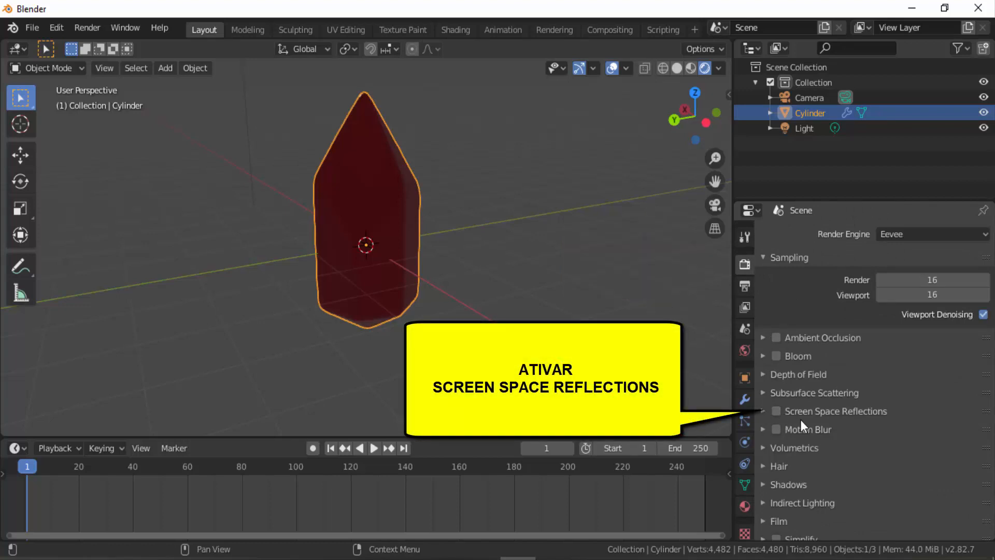
pyautogui.click(777, 413)
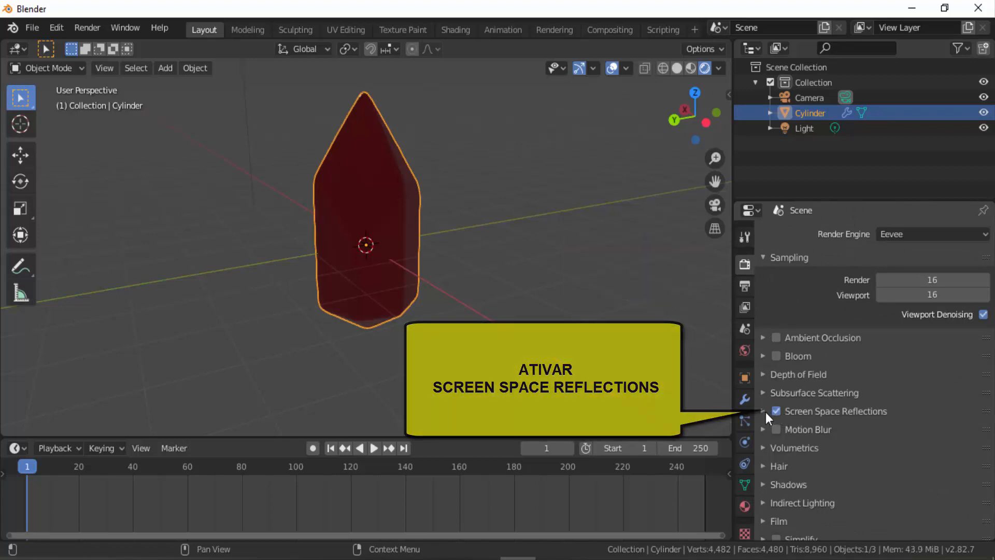
pyautogui.click(764, 411)
pyautogui.click(968, 433)
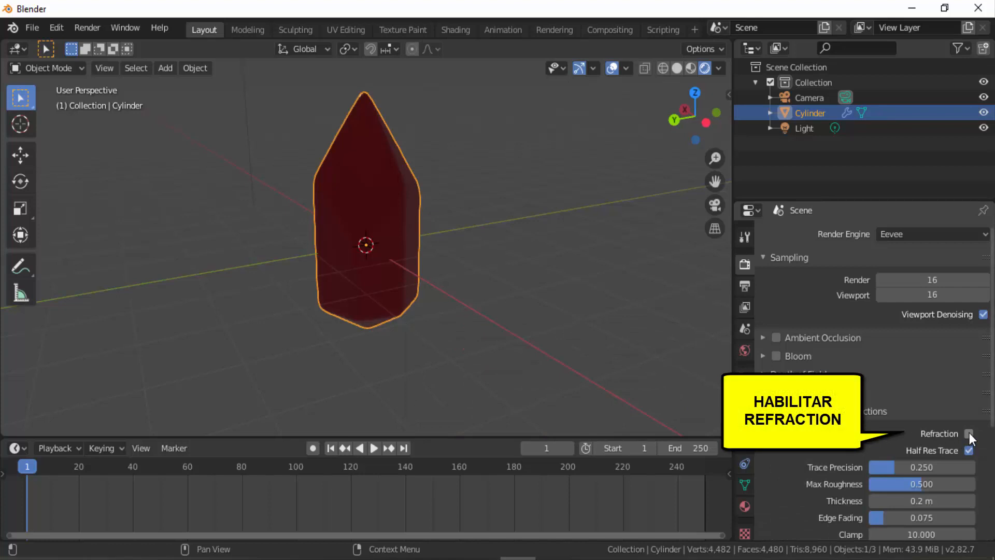
pyautogui.click(762, 411)
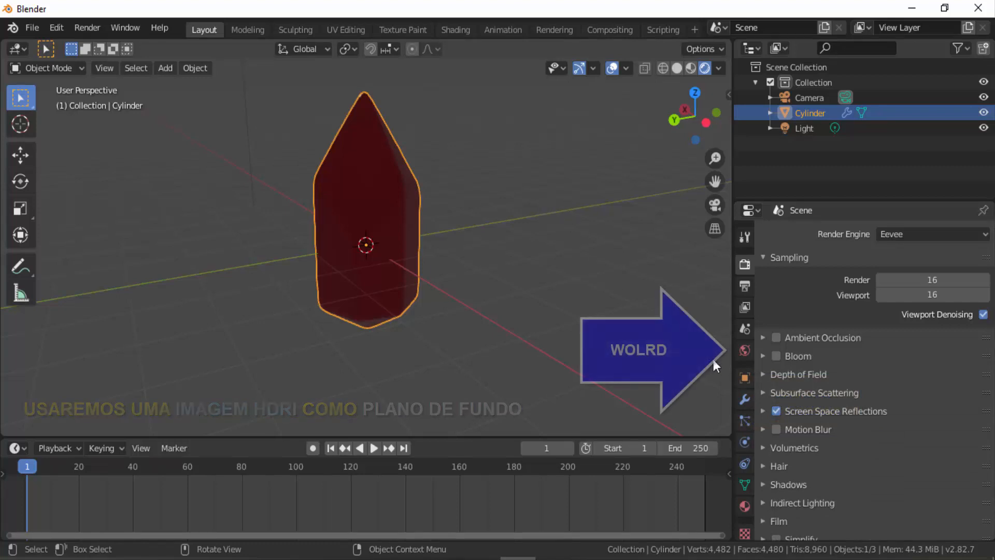
# Step: Try out different colors for the world background
pyautogui.click(745, 350)
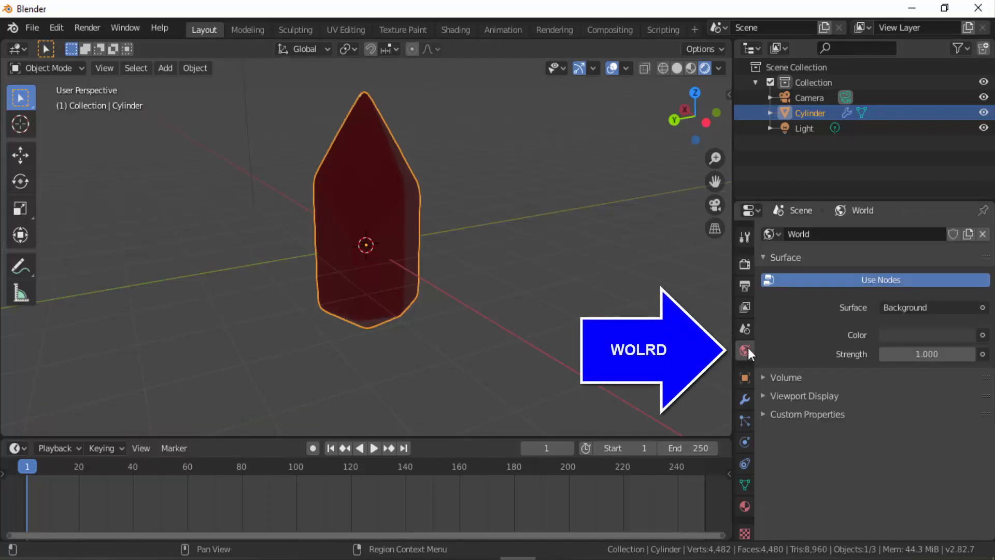
pyautogui.click(923, 337)
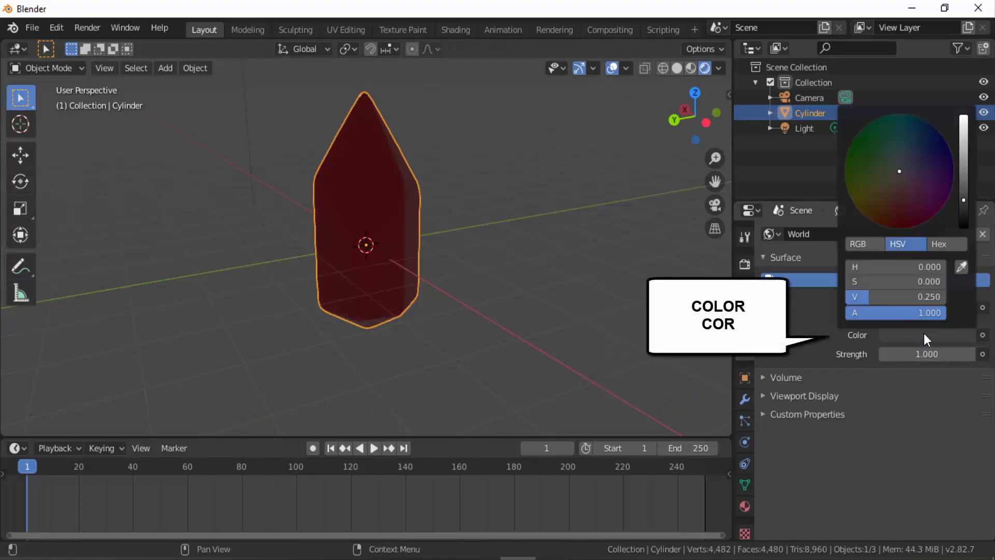
pyautogui.click(901, 221)
pyautogui.moveTo(856, 172); pyautogui.dragTo(920, 139)
pyautogui.click(900, 167)
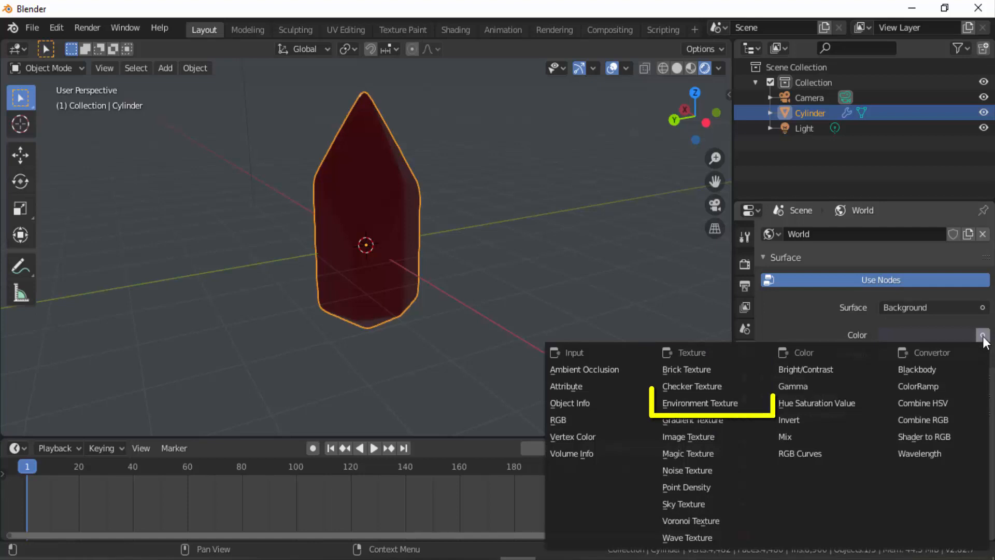
# Step: Use an Environment Texture as the world color and load HDRI (8).hdr from the IMAGENS - HDRIS folder
pyautogui.click(692, 404)
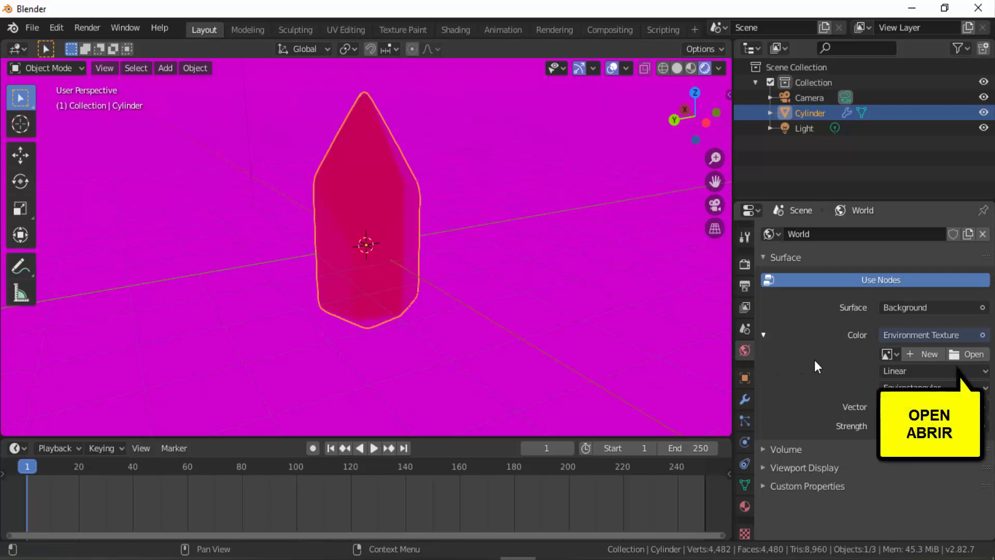
pyautogui.click(953, 356)
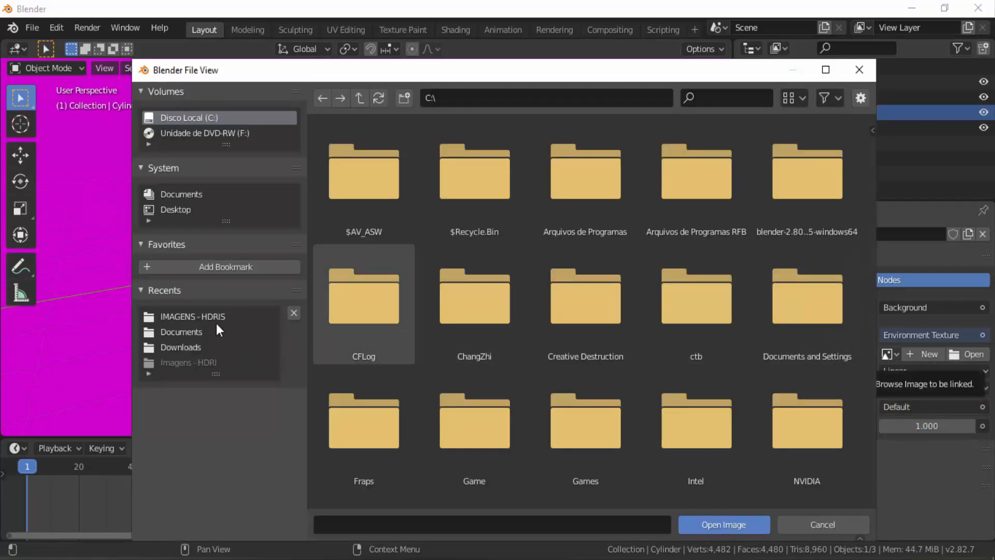
pyautogui.click(195, 312)
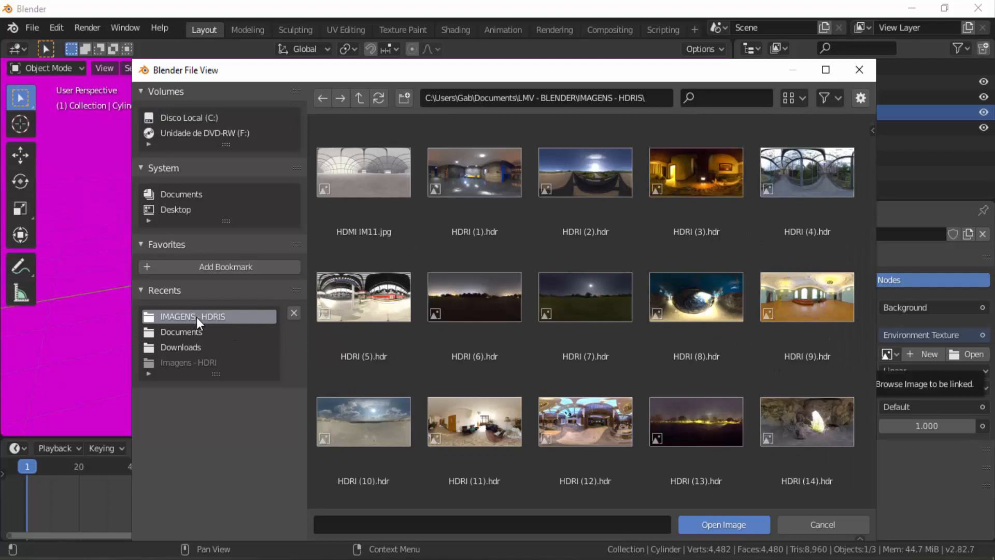
pyautogui.click(706, 301)
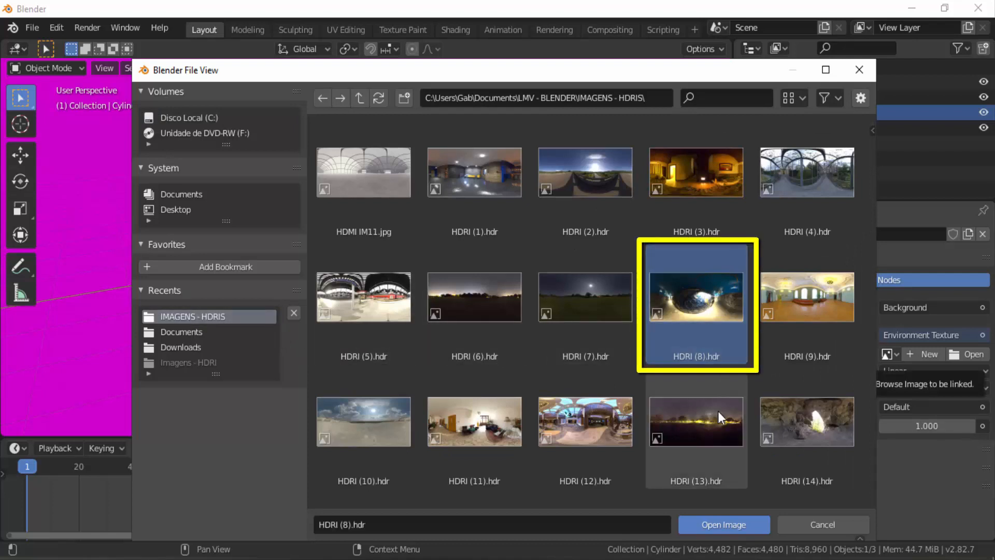
pyautogui.click(724, 525)
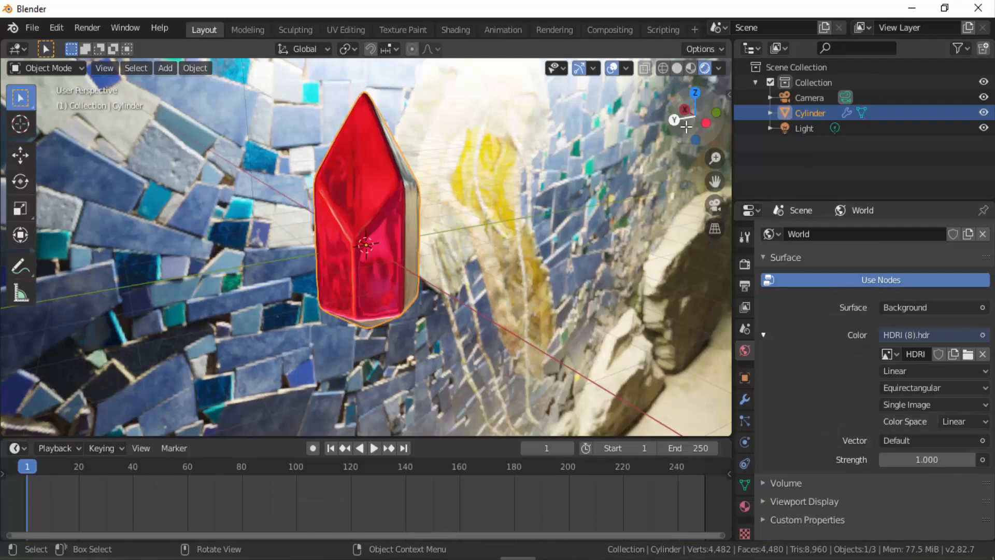
# Step: Link the world background's strength to the Light Path Ray Depth output
pyautogui.moveTo(694, 116); pyautogui.dragTo(534, 175)
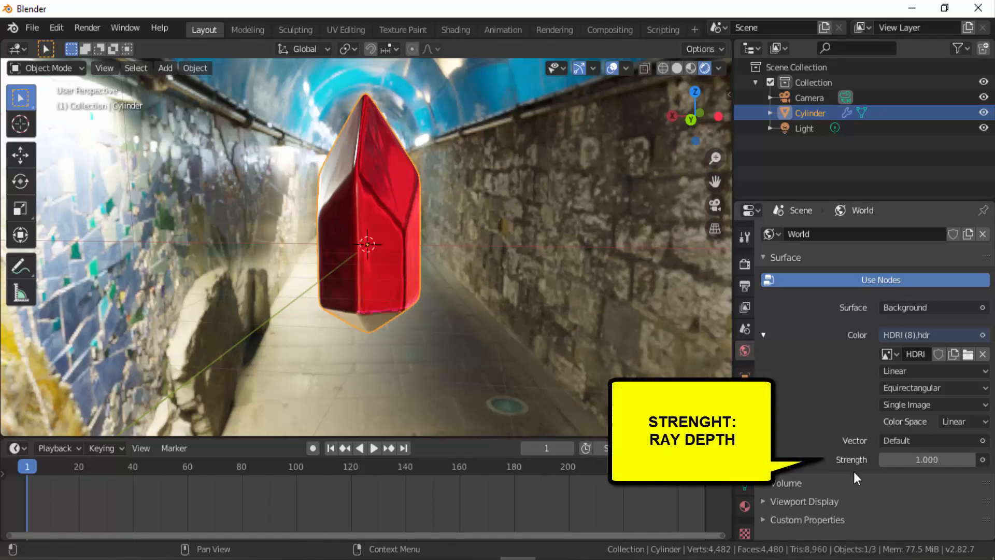
pyautogui.click(982, 460)
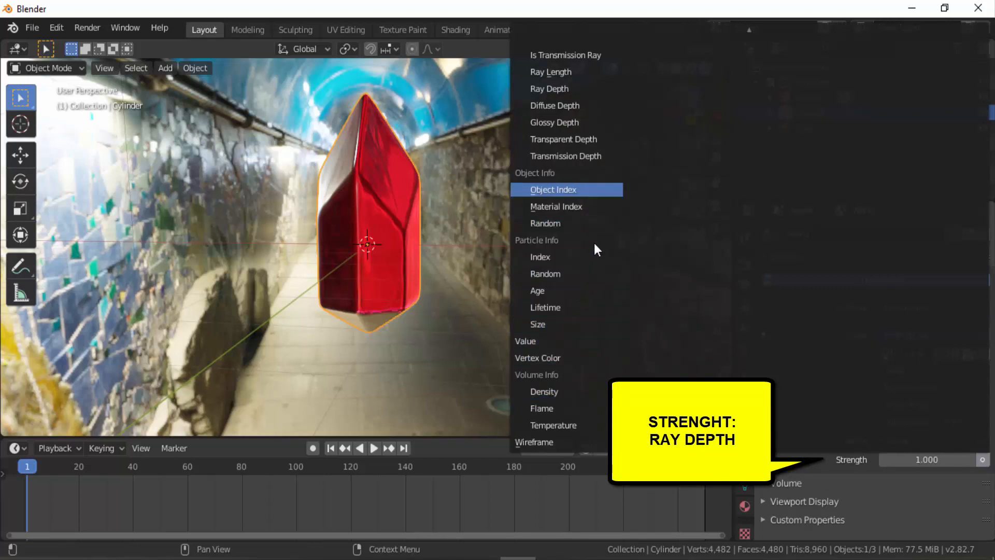
pyautogui.click(564, 89)
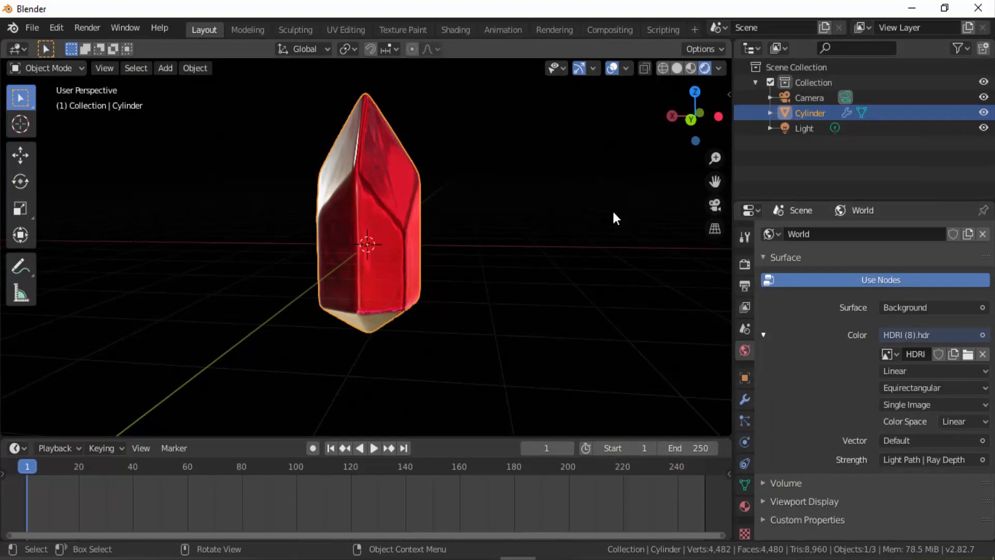
# Step: Duplicate the crystal in place and move the copy along the X axis so it stands beside the original
pyautogui.moveTo(694, 116); pyautogui.dragTo(675, 156)
pyautogui.scroll(-2, 572, 188)
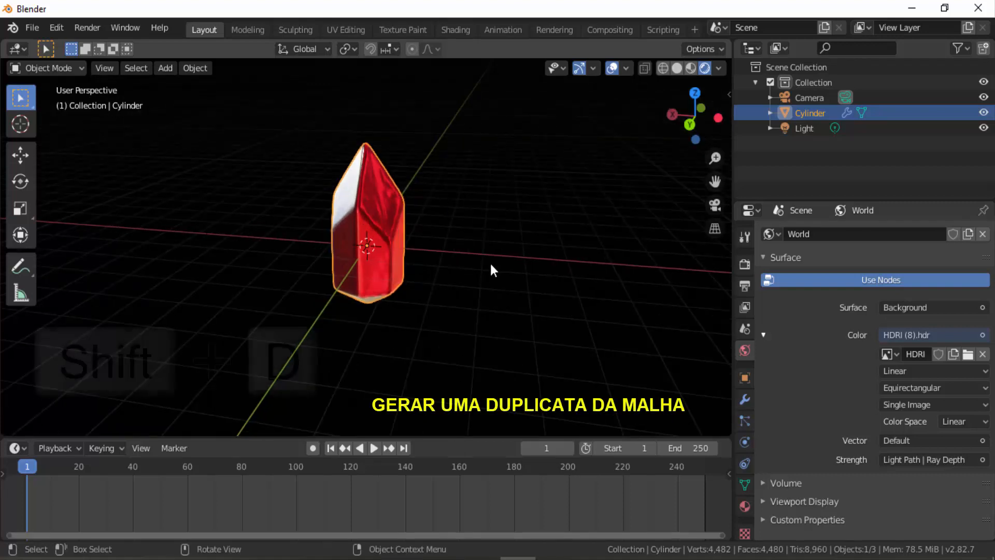
pyautogui.hotkey('shift', 'd')
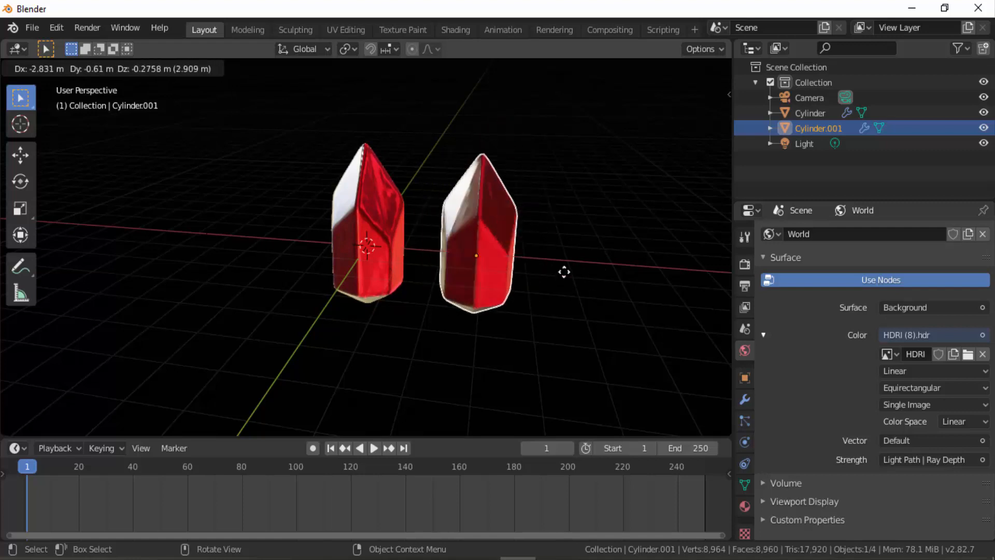
pyautogui.press('Escape')
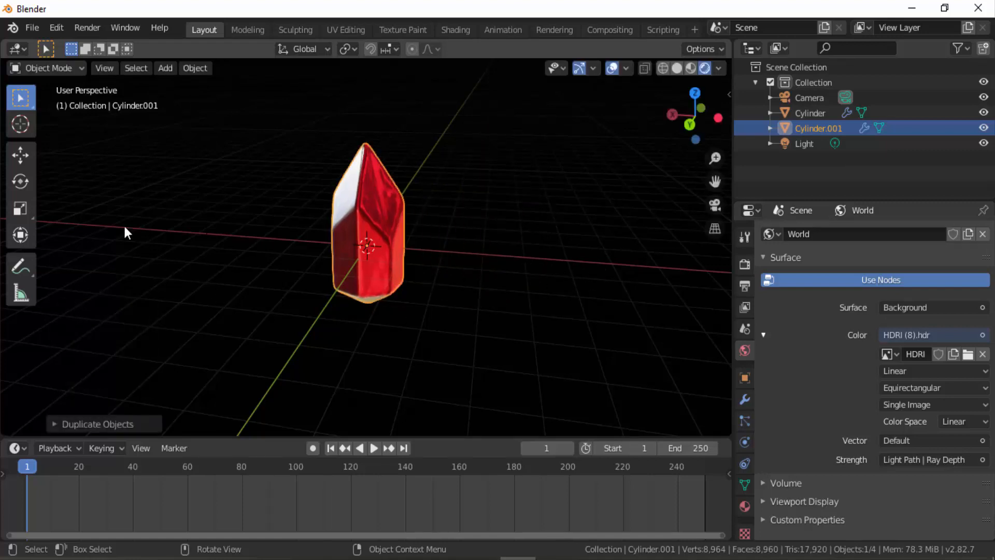
pyautogui.click(18, 155)
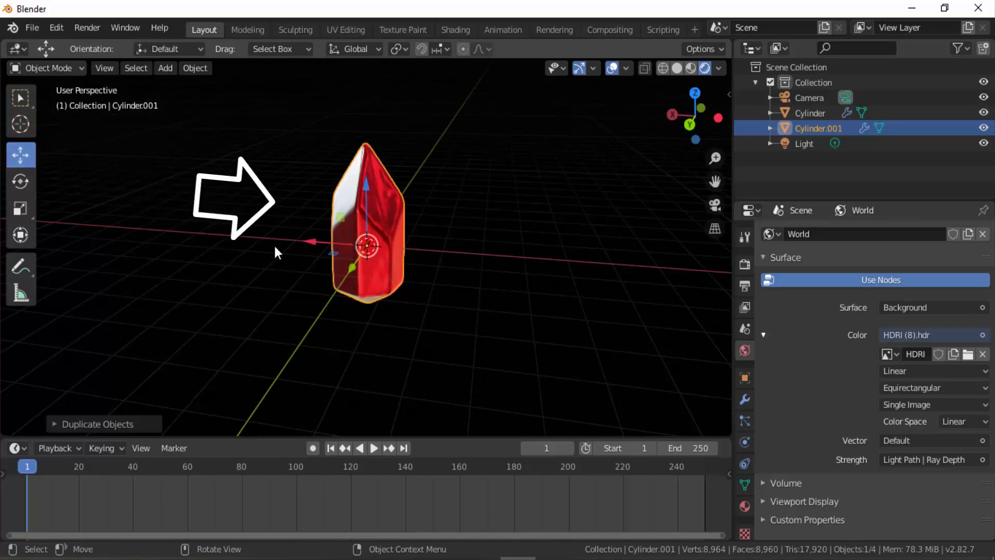
pyautogui.moveTo(316, 240); pyautogui.dragTo(462, 265)
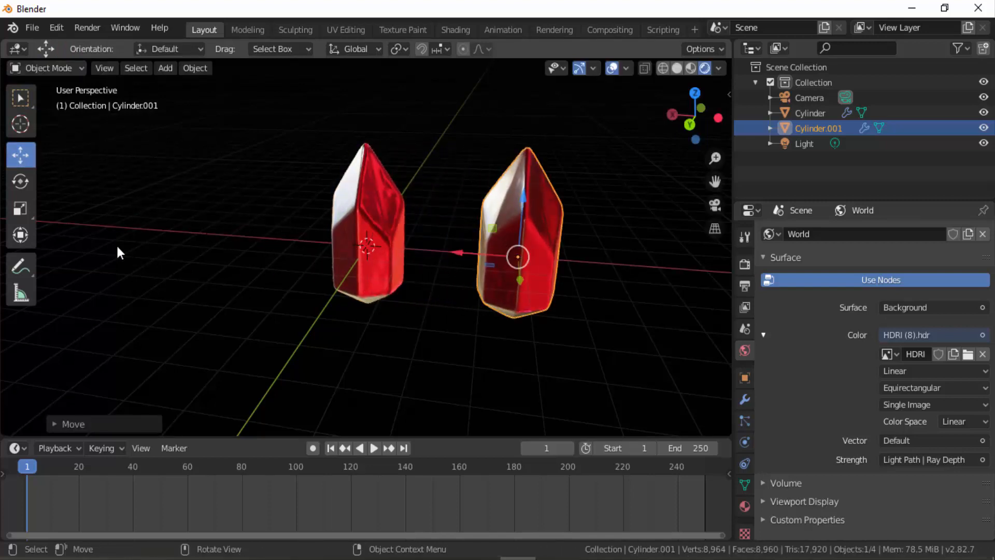
# Step: Scale the duplicate crystal down to a slimmer shape along X and Y, and shorten it slightly along Z
pyautogui.click(24, 206)
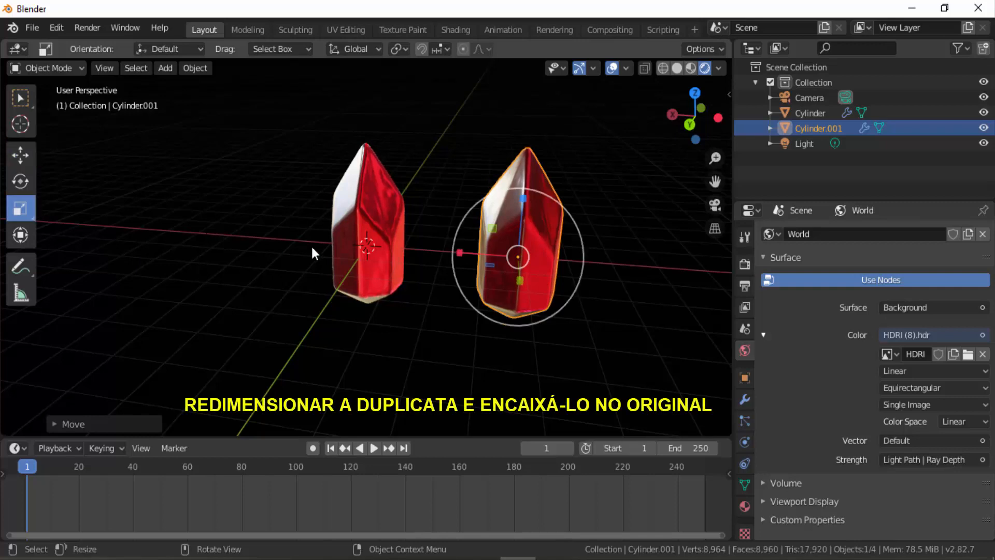
pyautogui.moveTo(459, 253); pyautogui.dragTo(503, 256)
pyautogui.moveTo(689, 138); pyautogui.dragTo(645, 139)
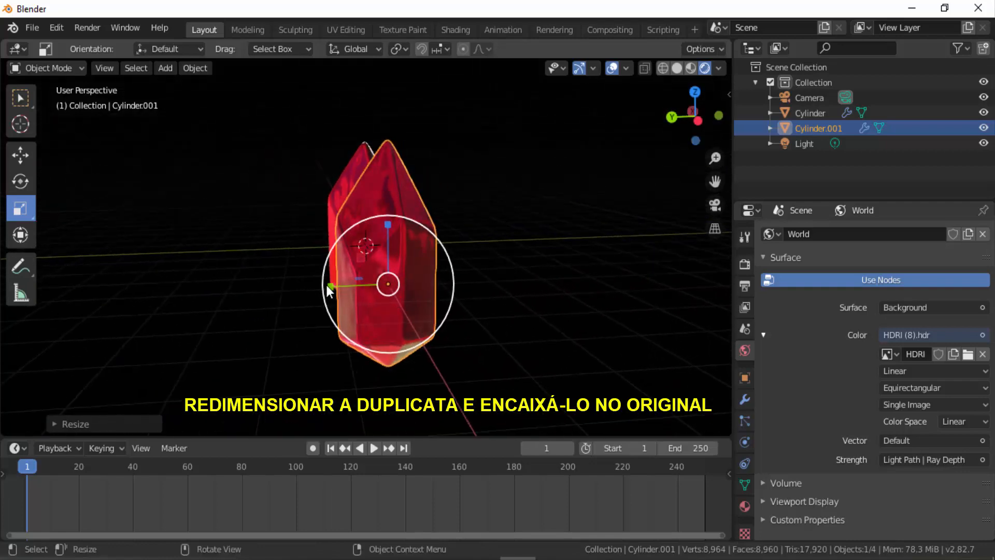
pyautogui.moveTo(328, 289); pyautogui.dragTo(368, 291)
pyautogui.moveTo(696, 141); pyautogui.dragTo(679, 120)
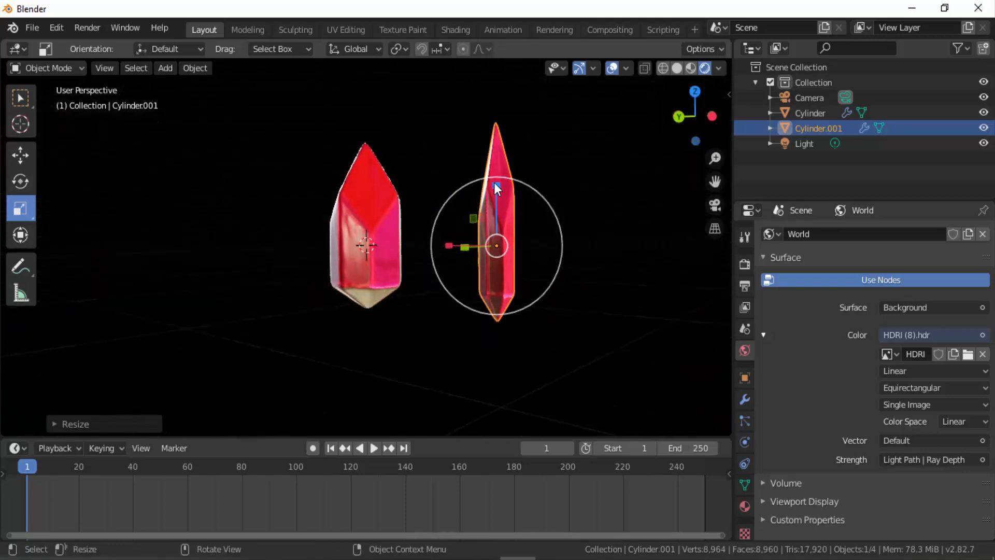
pyautogui.moveTo(495, 190); pyautogui.dragTo(495, 194)
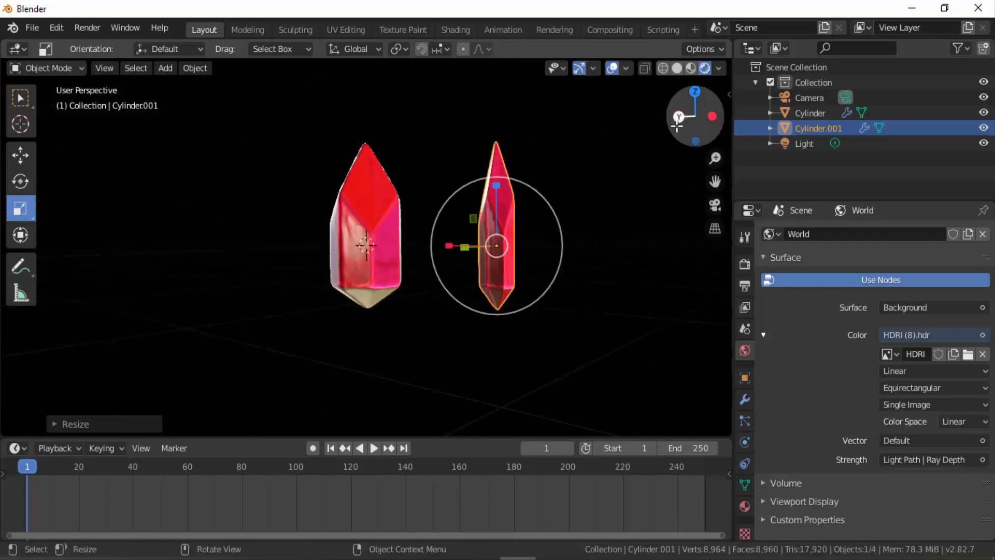
# Step: Add a second material slot to the slim duplicate crystal with a new material named "material interno"
pyautogui.moveTo(666, 123)
pyautogui.mouseDown()
pyautogui.moveTo(689, 116)
pyautogui.moveTo(678, 115)
pyautogui.mouseUp()
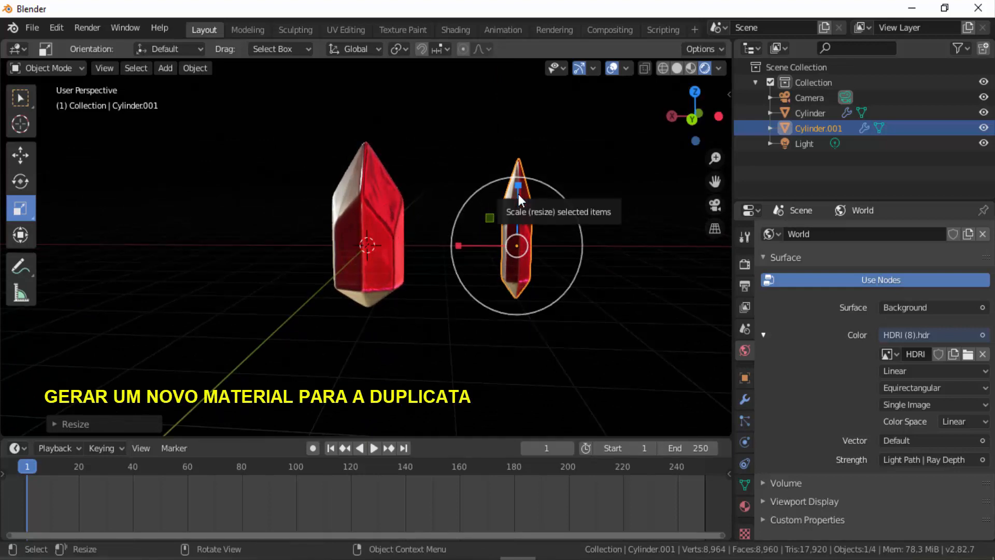
pyautogui.click(27, 104)
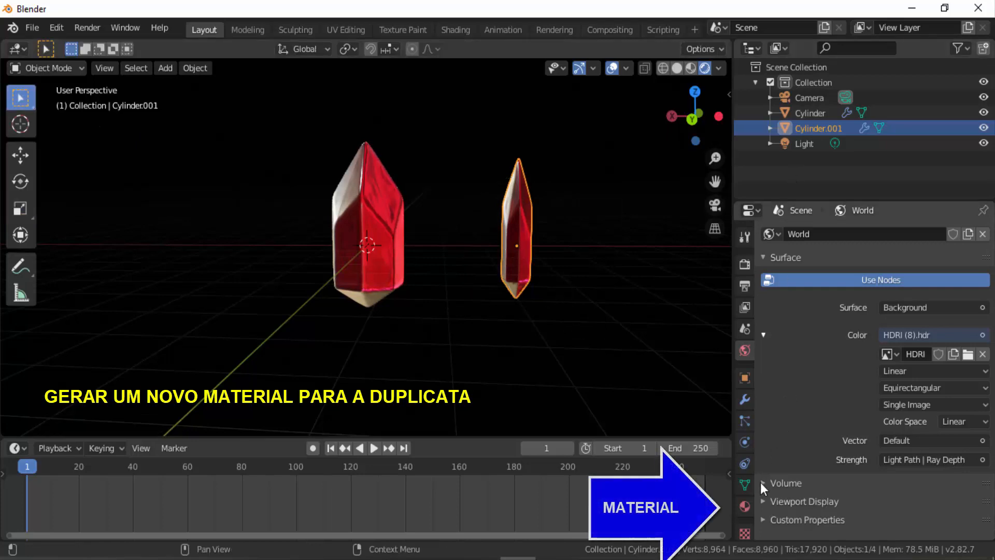
pyautogui.click(744, 506)
pyautogui.scroll(15, 835, 474)
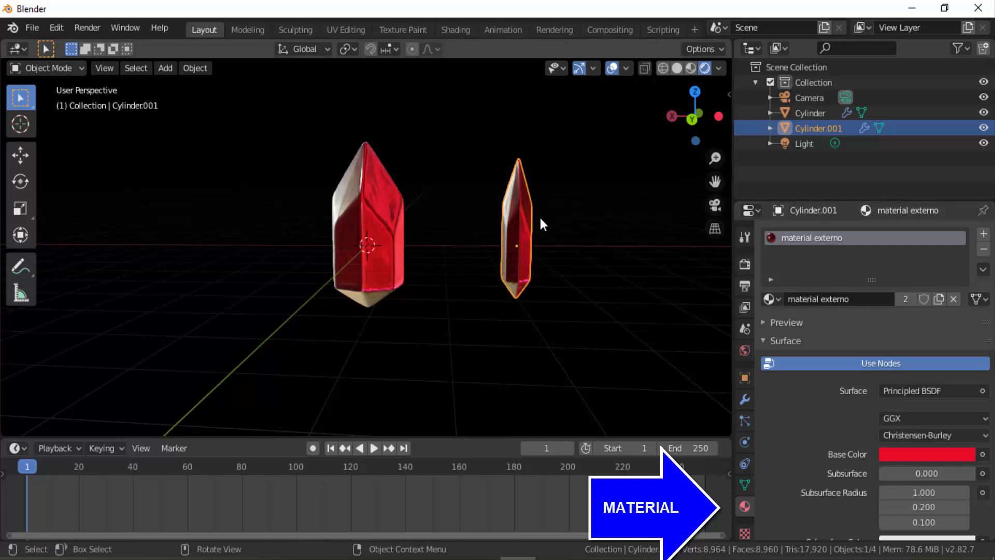
pyautogui.click(984, 234)
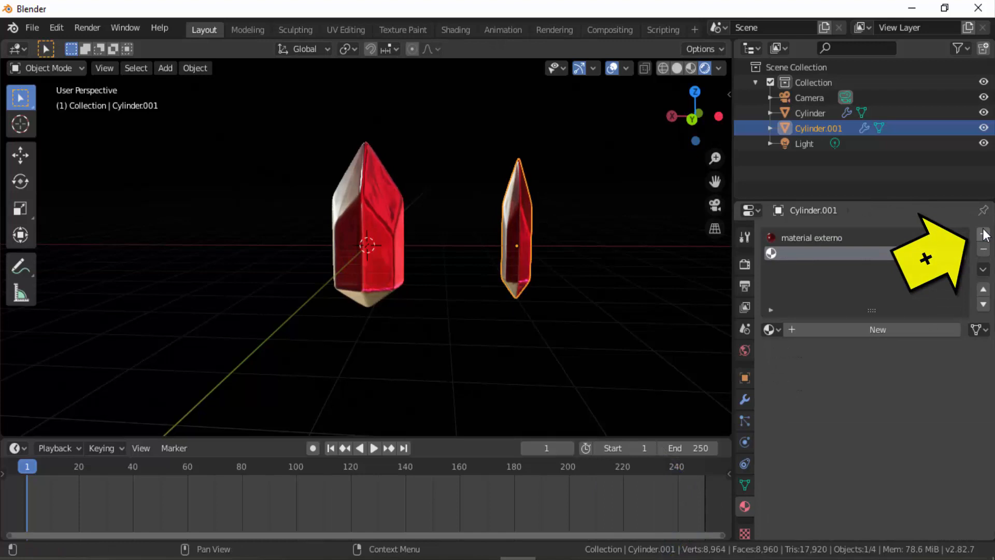
pyautogui.click(864, 325)
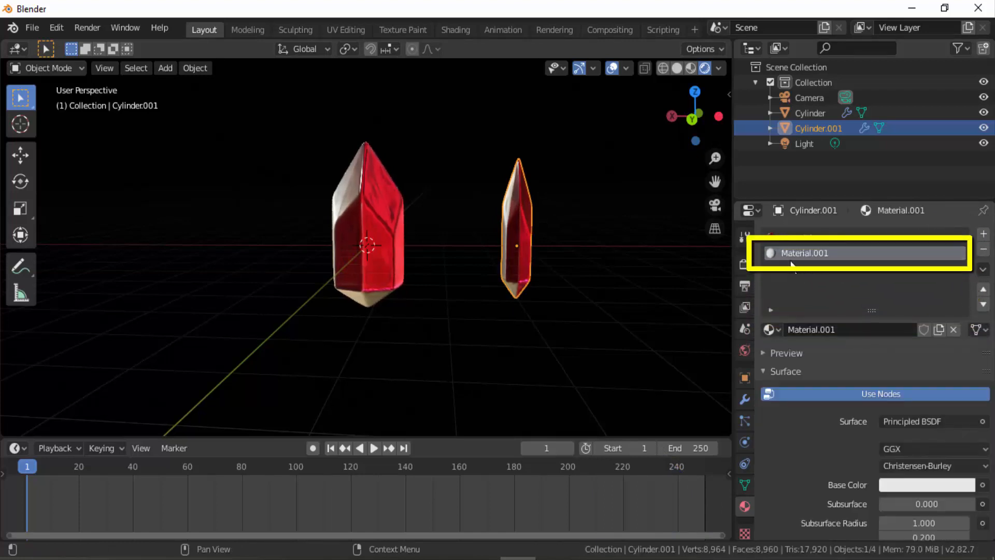
pyautogui.doubleClick(785, 256)
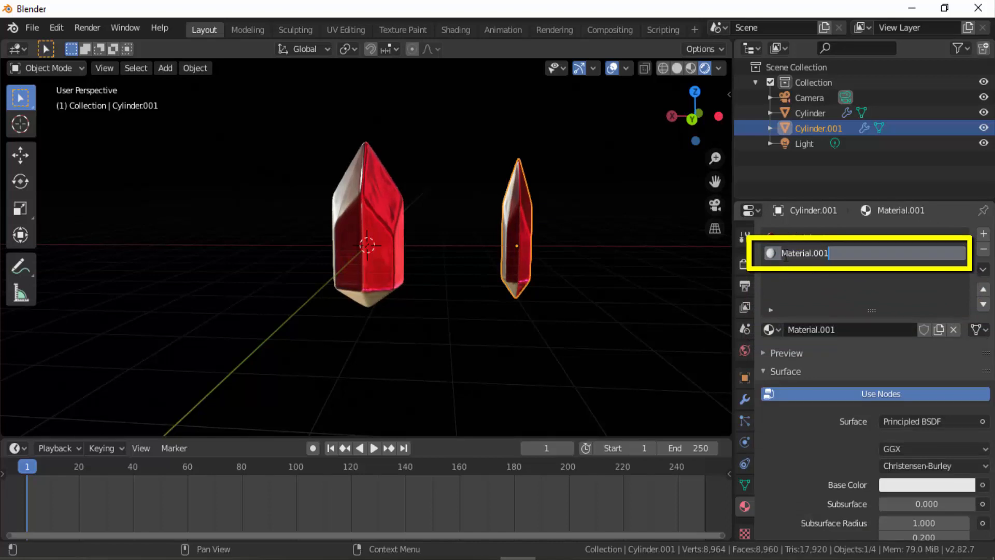
pyautogui.write('material inter')
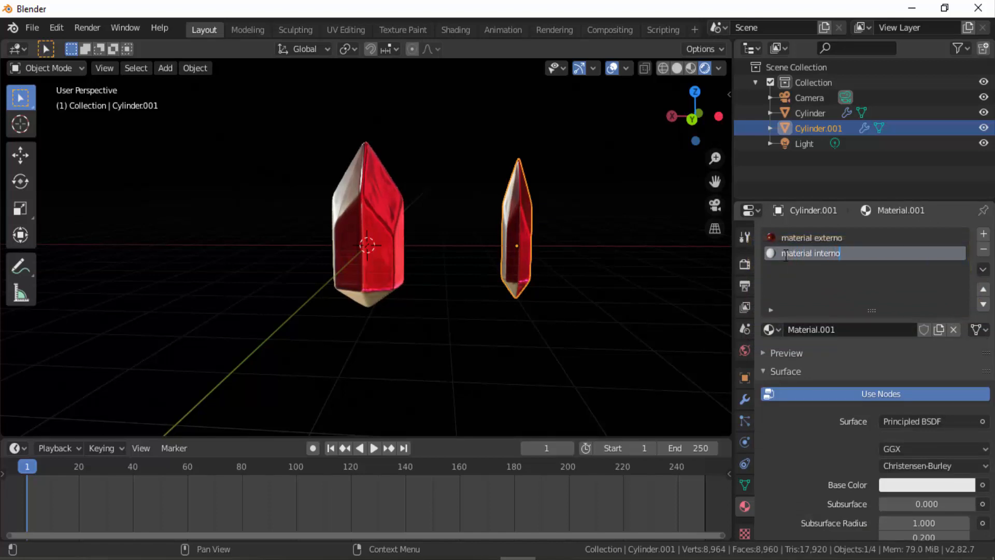
pyautogui.write('no')
pyautogui.press('Return')
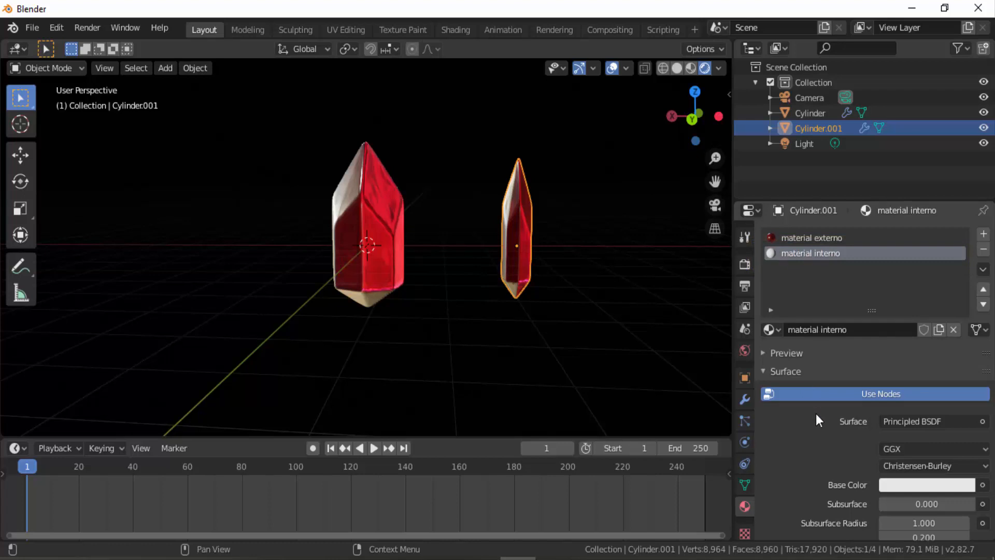
# Step: Set the base color of material interno to a saturated red
pyautogui.scroll(-2, 816, 413)
pyautogui.click(917, 454)
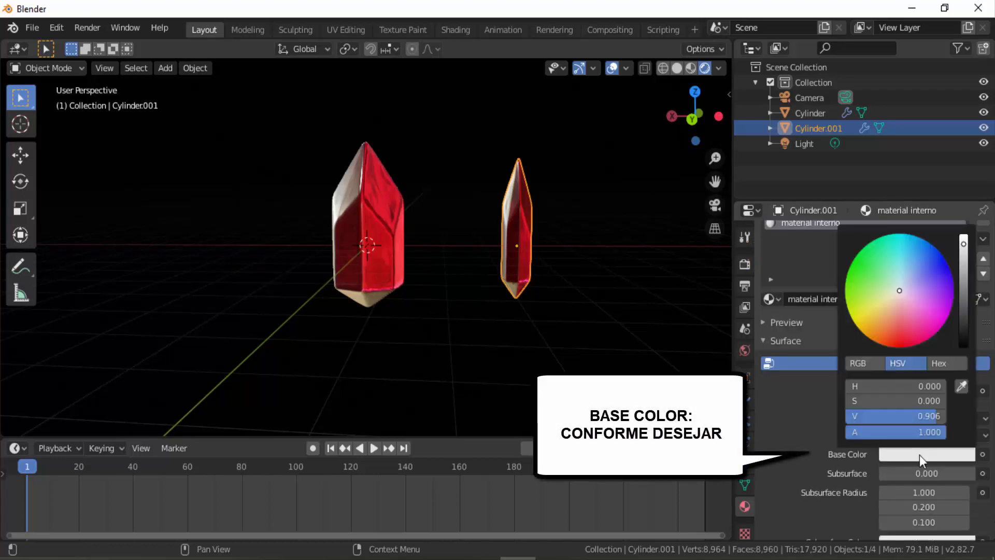
pyautogui.click(903, 339)
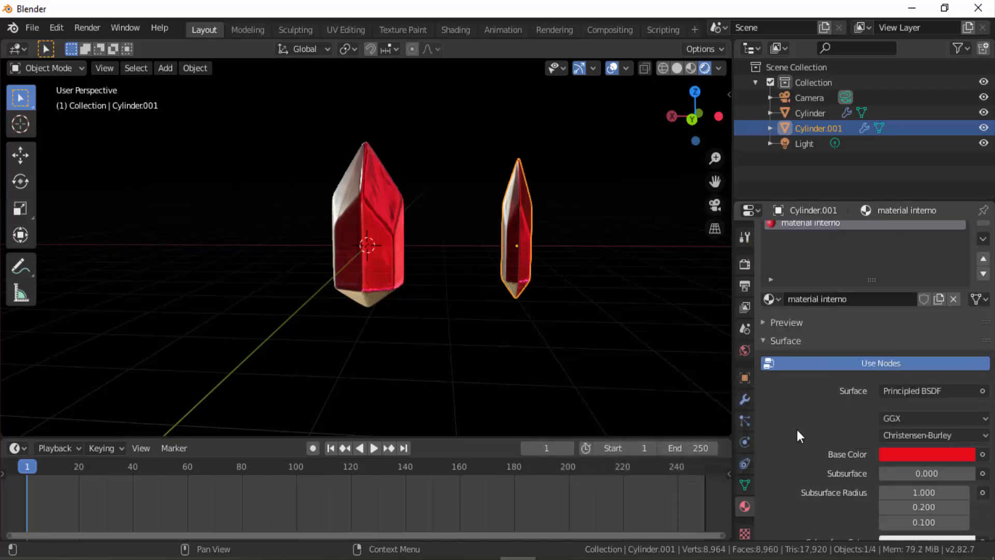
pyautogui.scroll(2, 796, 427)
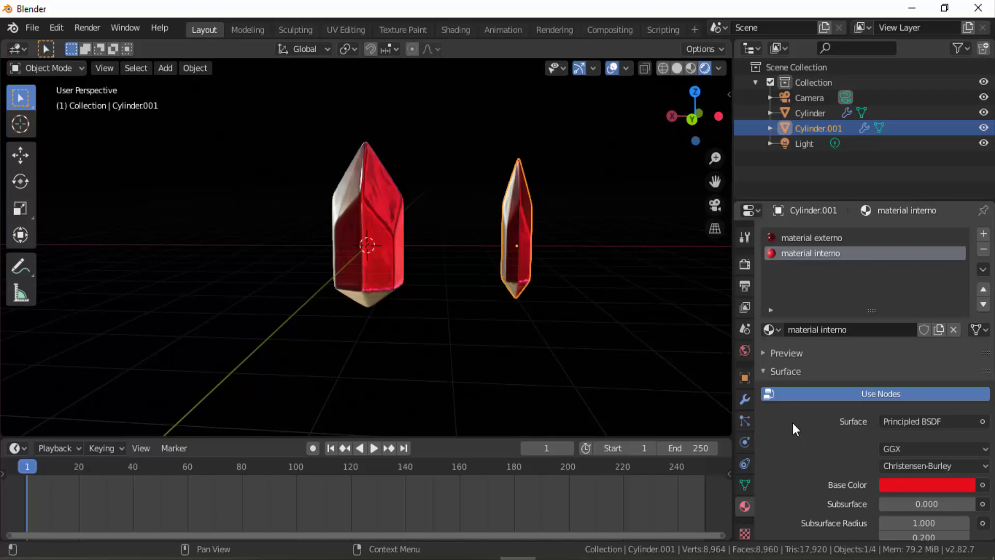
# Step: Assign material interno to the duplicate's entire mesh in Edit Mode, and return to Object Mode
pyautogui.click(47, 68)
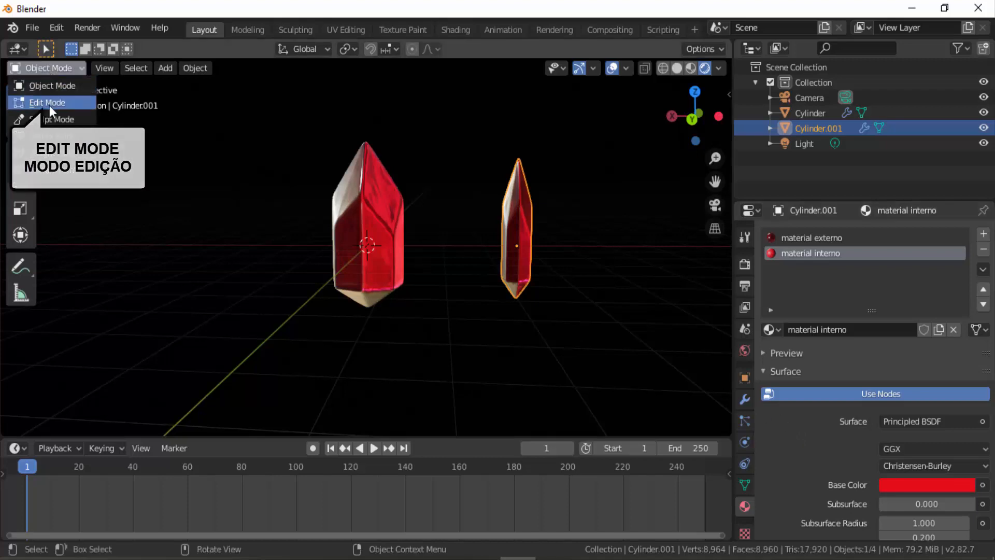
pyautogui.click(48, 103)
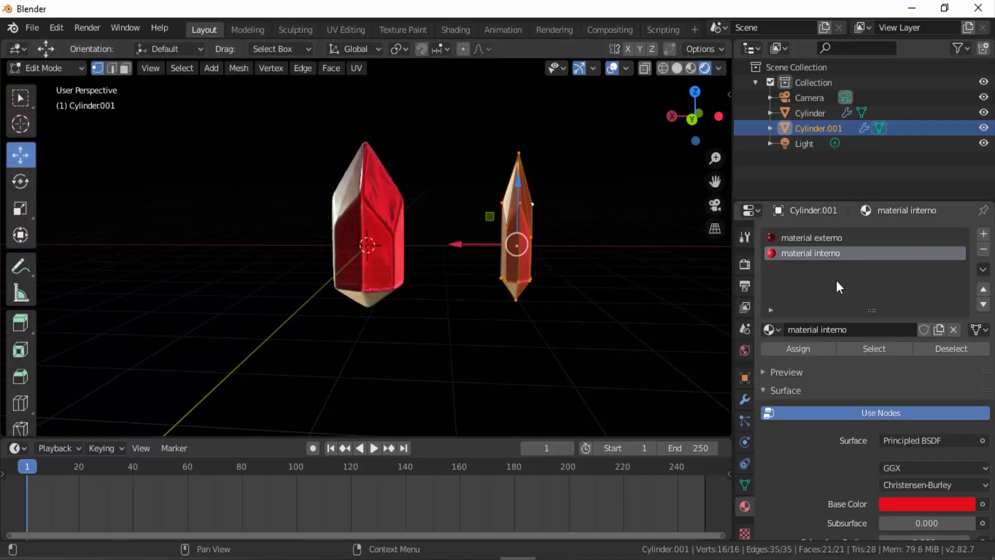
pyautogui.click(804, 351)
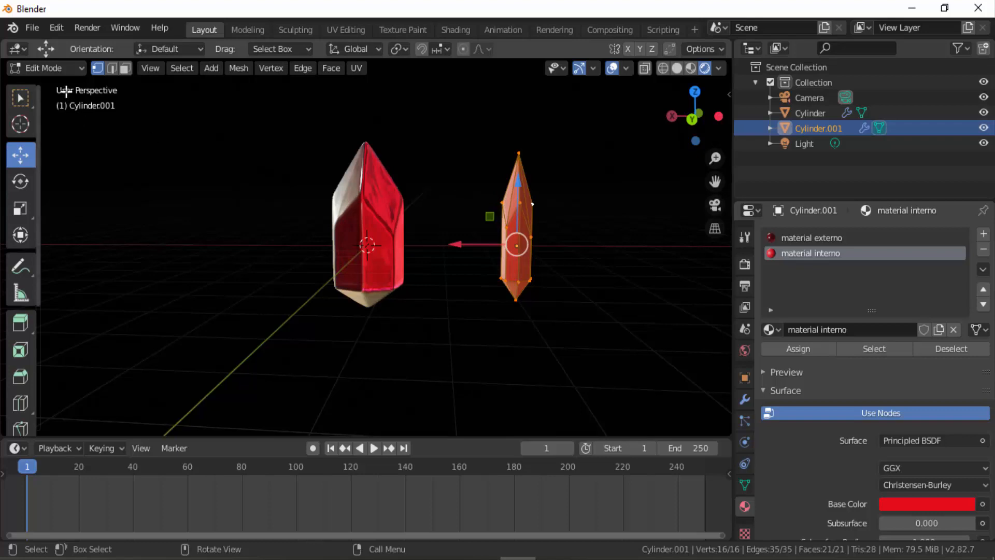
pyautogui.click(48, 68)
pyautogui.click(48, 77)
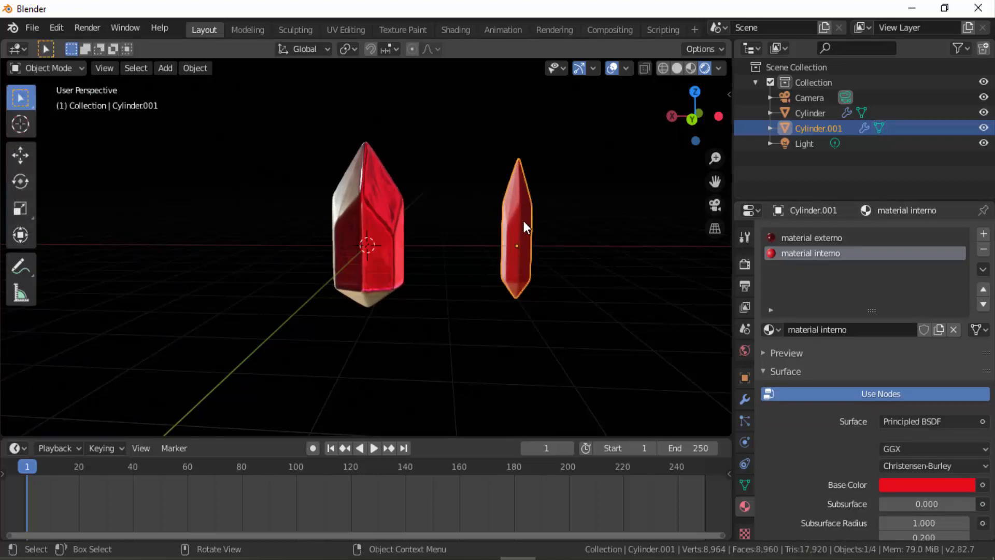
# Step: Move the slim duplicate along the X axis until it sits centered inside the original crystal
pyautogui.click(16, 156)
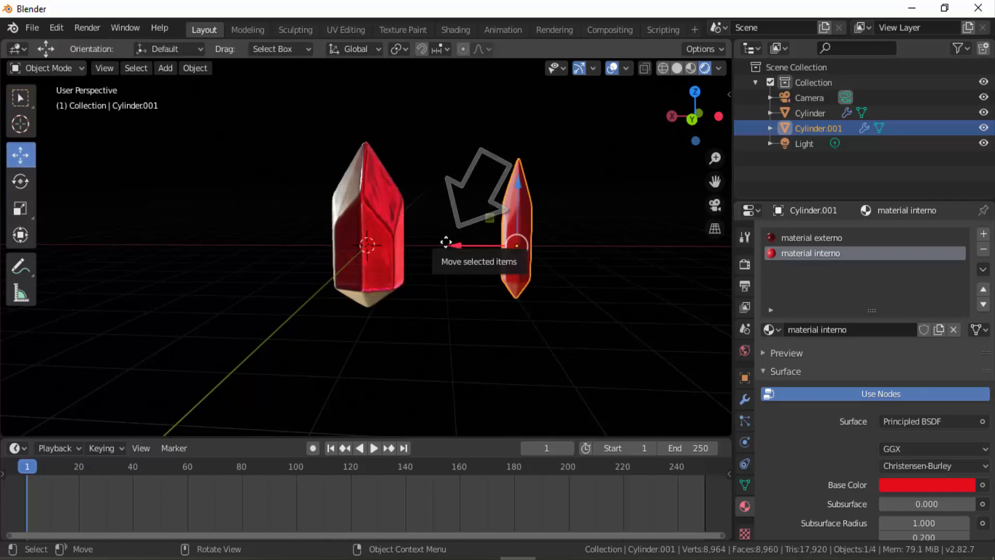
pyautogui.moveTo(455, 245); pyautogui.dragTo(300, 224)
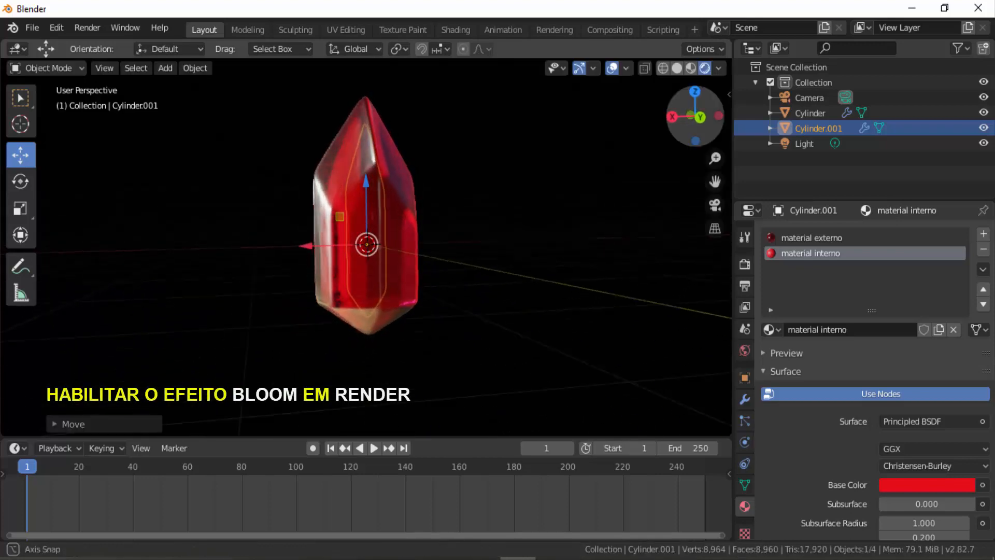
pyautogui.moveTo(695, 116); pyautogui.dragTo(687, 126)
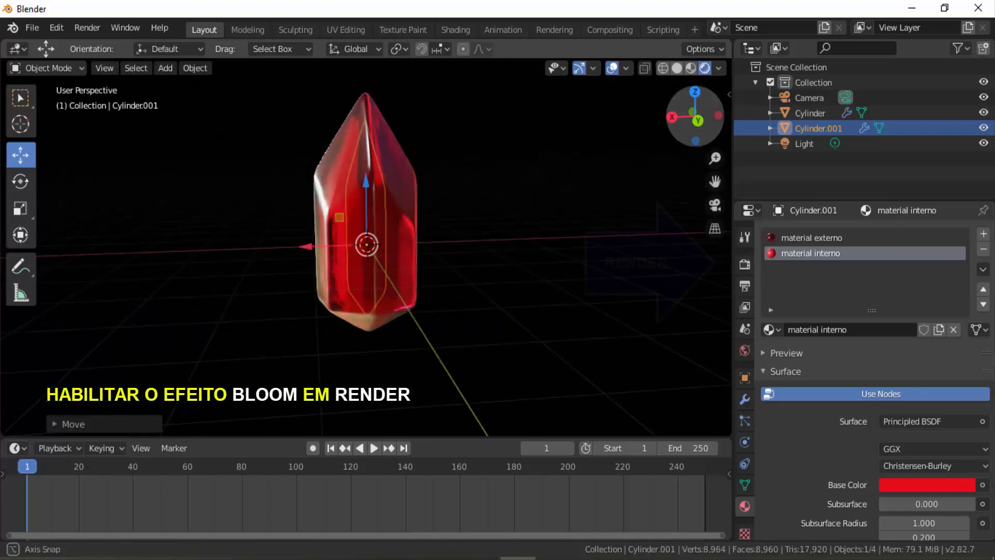
# Step: Enable Bloom in the Eevee render settings and raise its intensity to 0.076
pyautogui.click(745, 265)
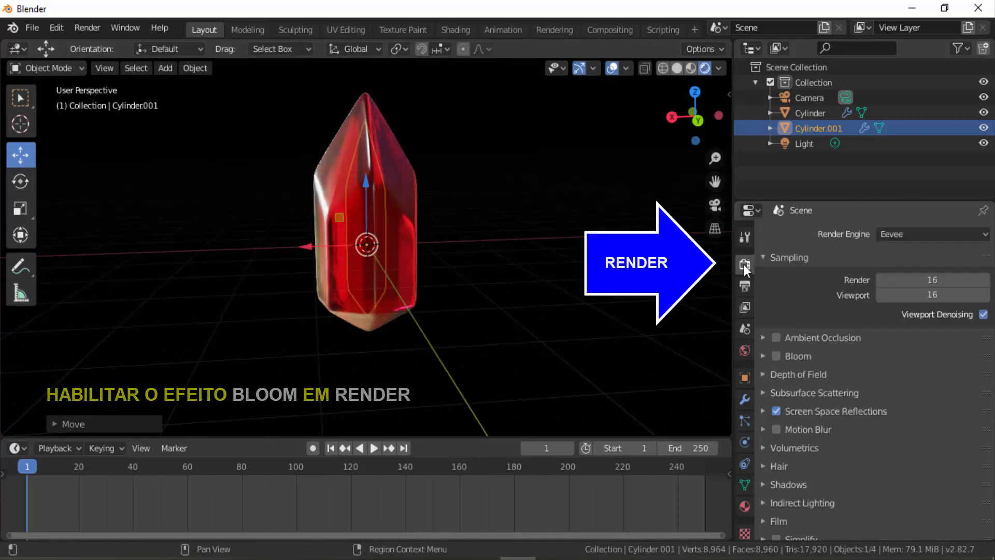
pyautogui.click(776, 355)
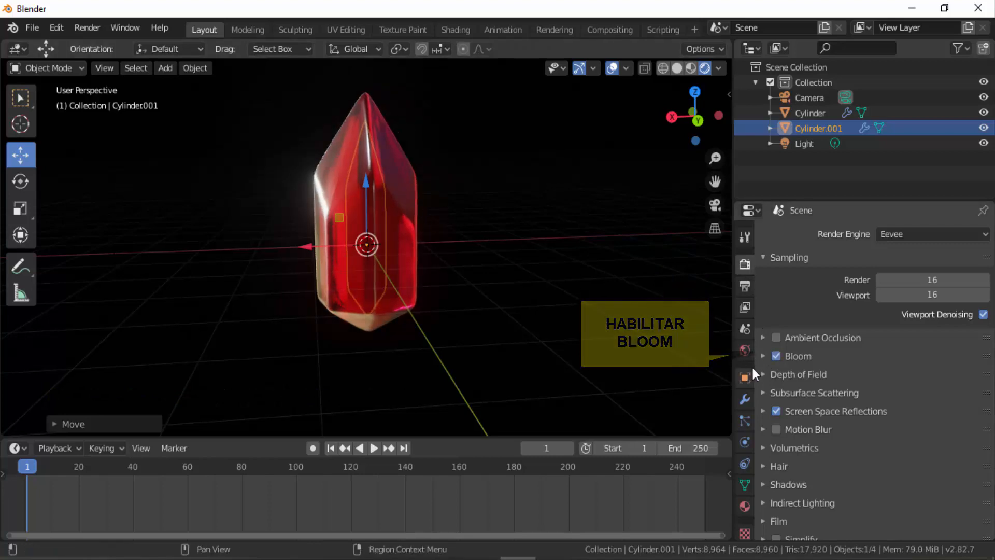
pyautogui.click(762, 355)
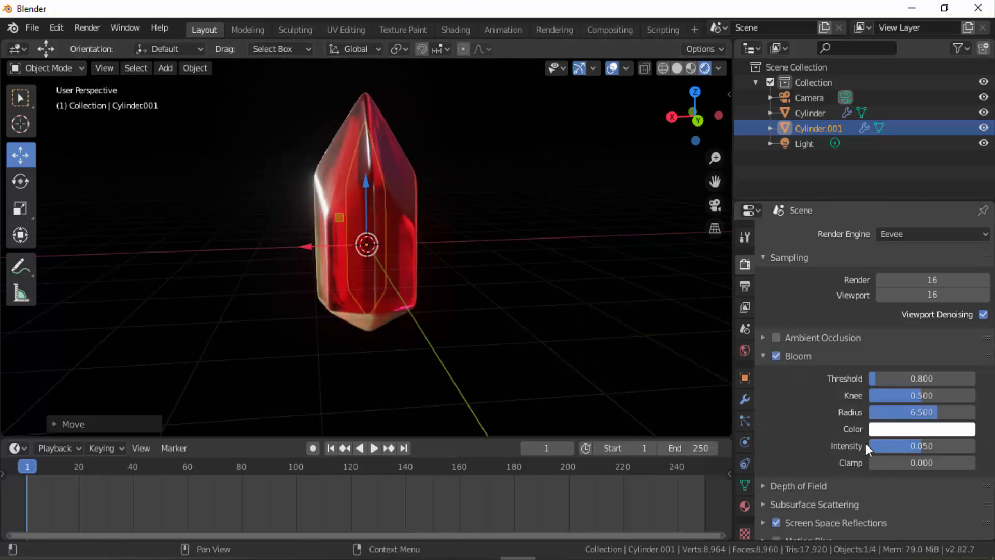
pyautogui.moveTo(871, 444); pyautogui.dragTo(950, 446)
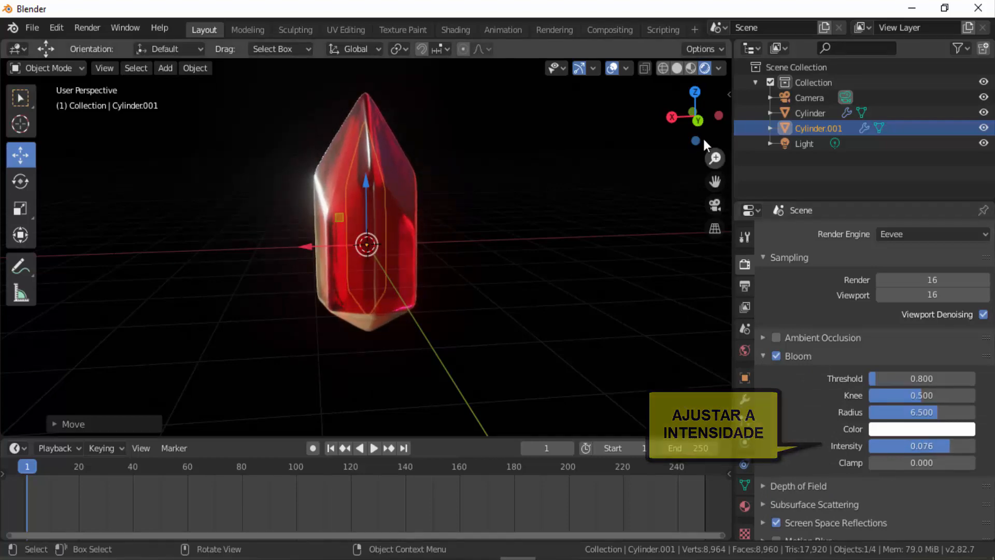
pyautogui.moveTo(702, 133)
pyautogui.mouseDown()
pyautogui.moveTo(808, 151)
pyautogui.moveTo(790, 122)
pyautogui.moveTo(721, 124)
pyautogui.moveTo(696, 154)
pyautogui.moveTo(760, 151)
pyautogui.moveTo(754, 105)
pyautogui.moveTo(701, 104)
pyautogui.moveTo(696, 124)
pyautogui.mouseUp()
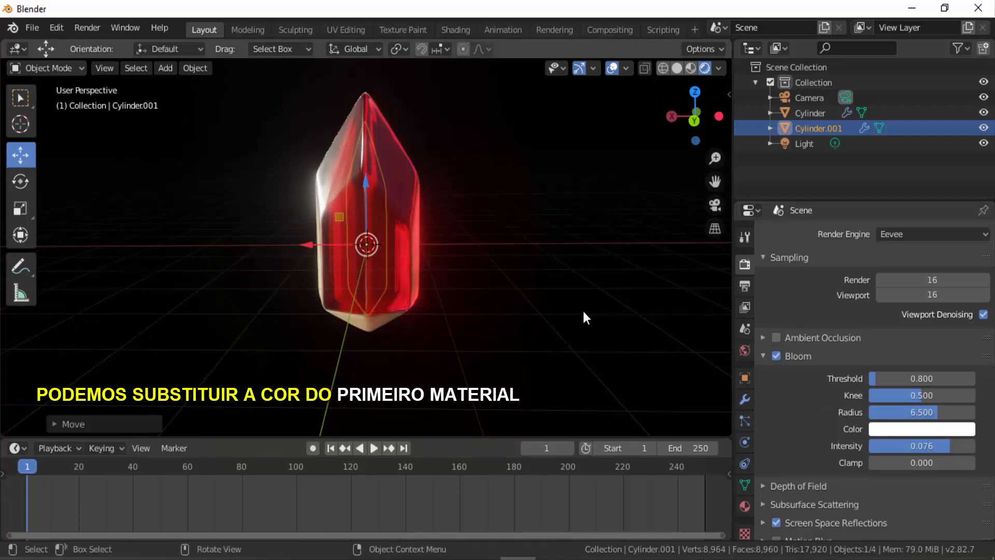
# Step: Change the base color of the outer crystal's material externo to bright green
pyautogui.click(807, 114)
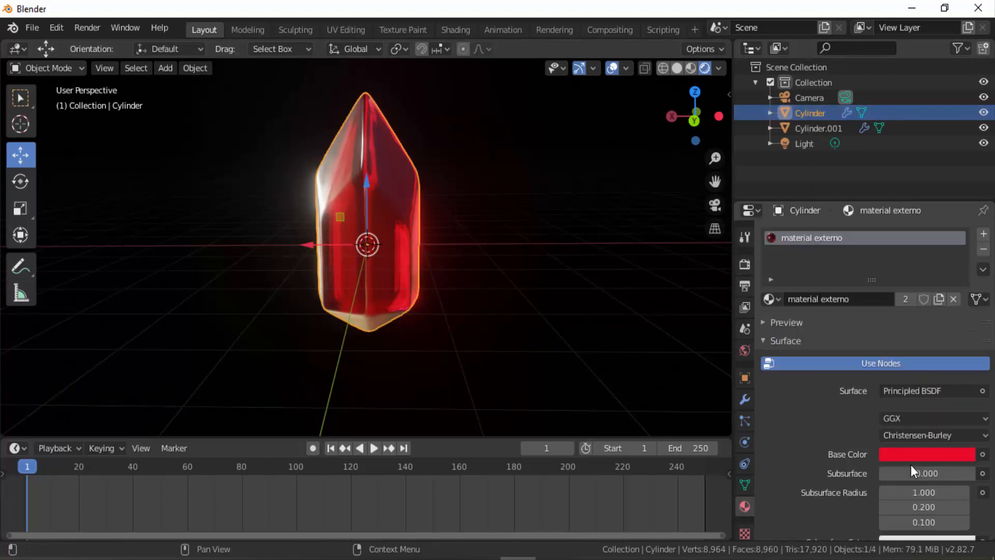
pyautogui.click(927, 454)
pyautogui.click(865, 258)
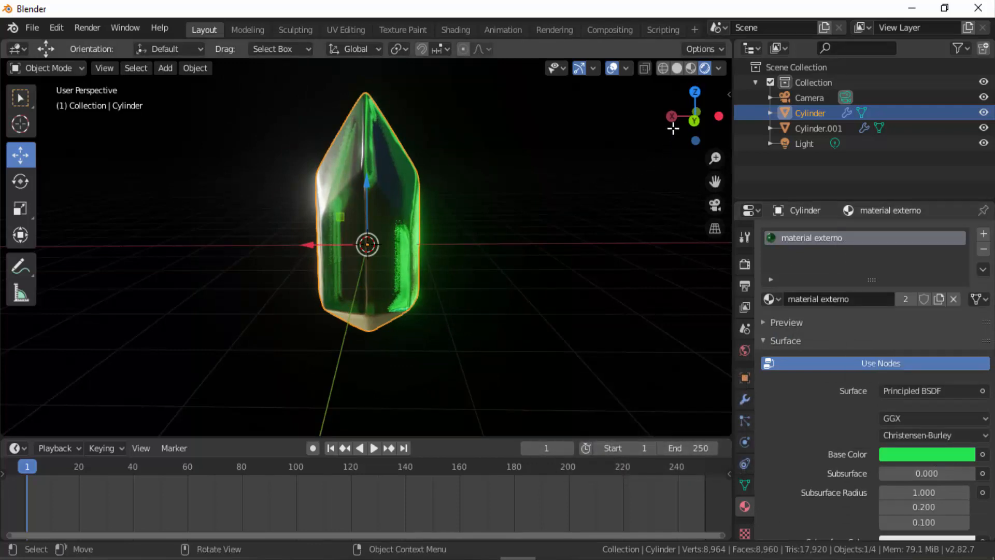
pyautogui.moveTo(673, 128); pyautogui.dragTo(600, 207)
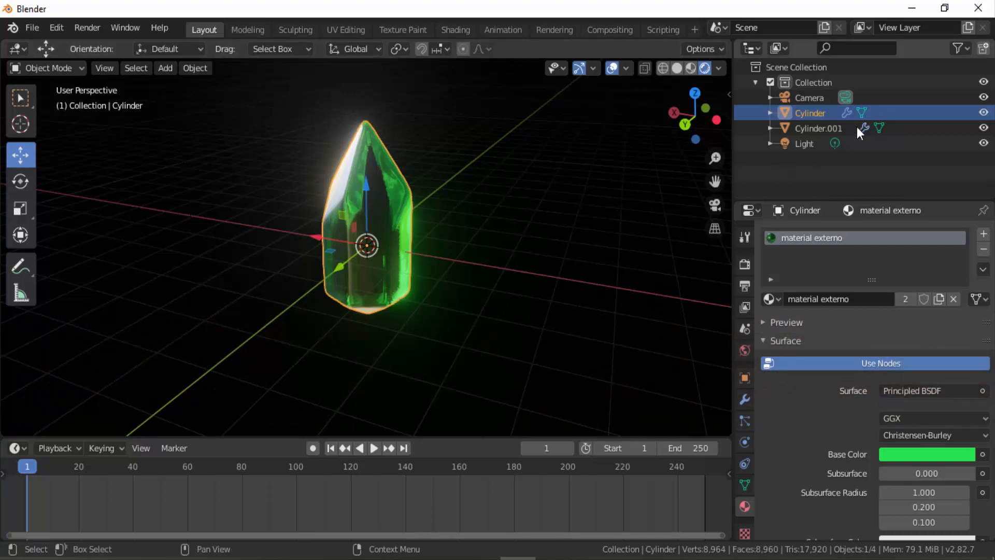
# Step: Switch the surface shader of the inner crystal's material interno to Emission
pyautogui.click(819, 129)
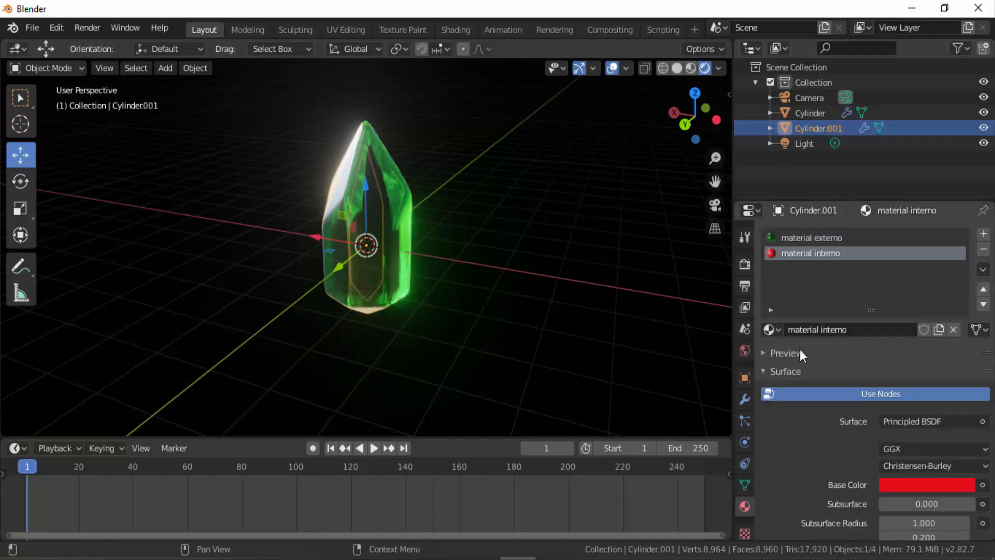
pyautogui.scroll(-5, 801, 444)
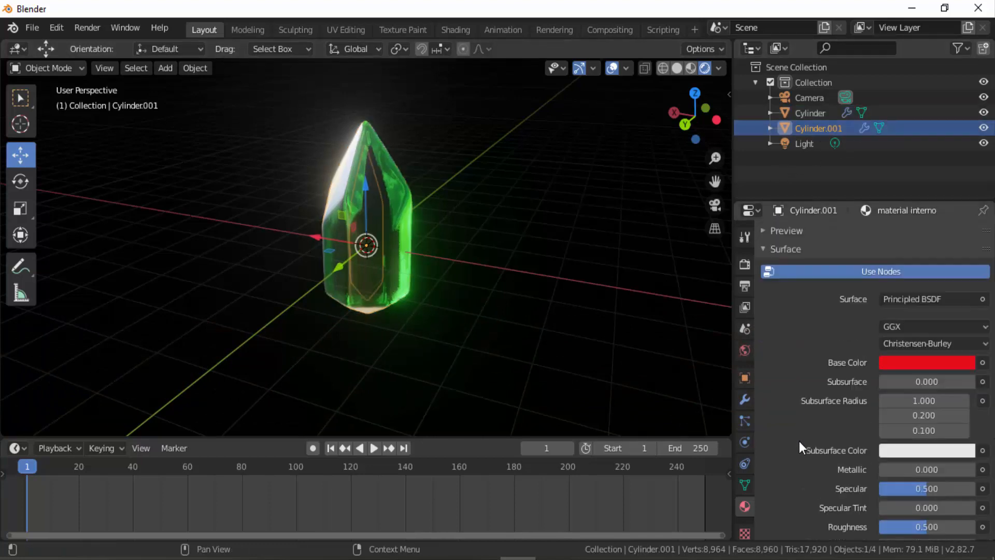
pyautogui.scroll(2, 801, 445)
pyautogui.click(984, 333)
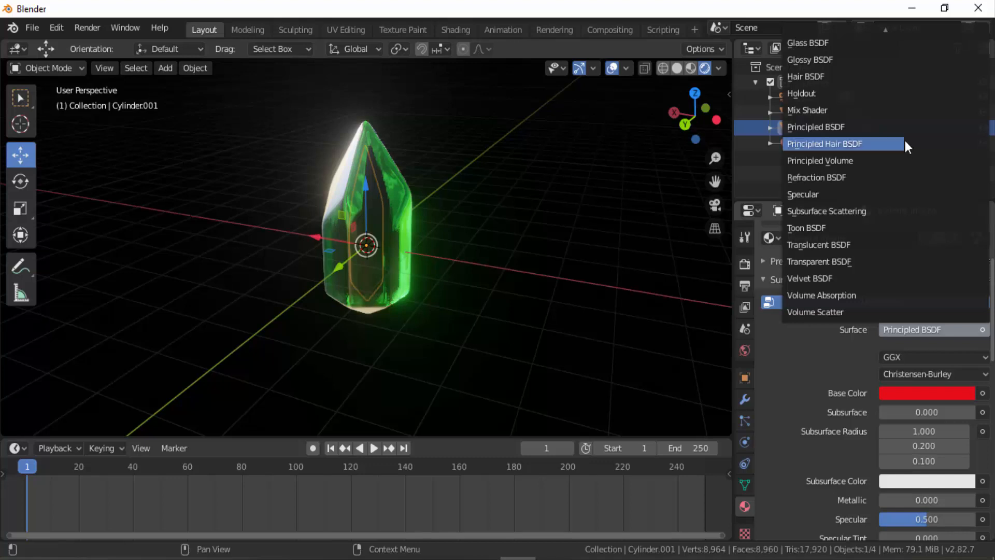
pyautogui.scroll(5, 887, 30)
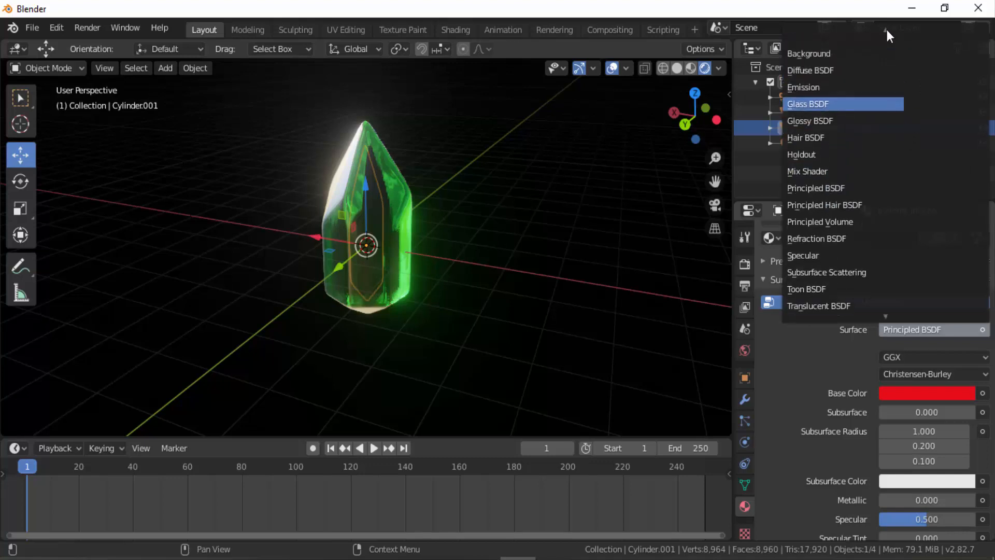
pyautogui.click(815, 123)
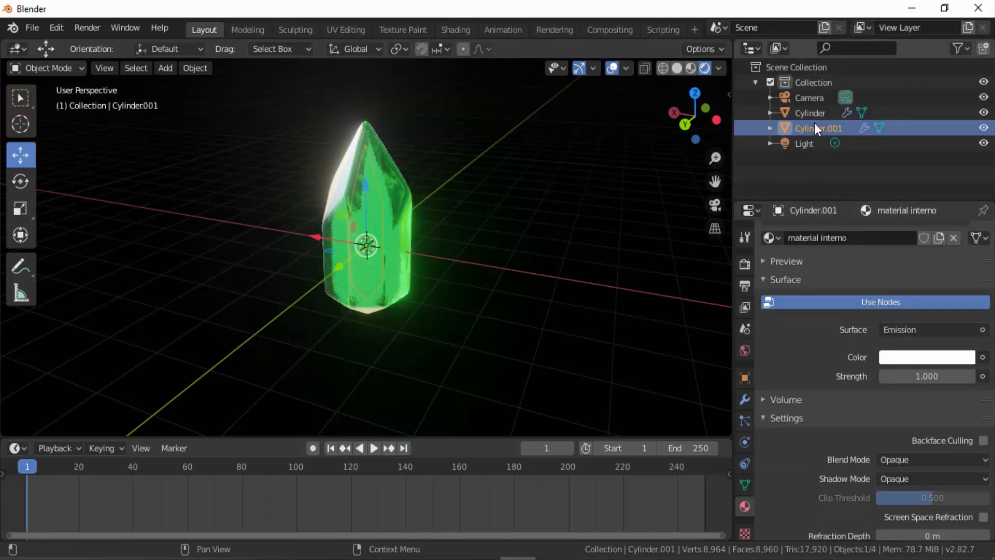
# Step: Give the inner crystal's emission a pale pink color and a strength of 3.300
pyautogui.click(908, 360)
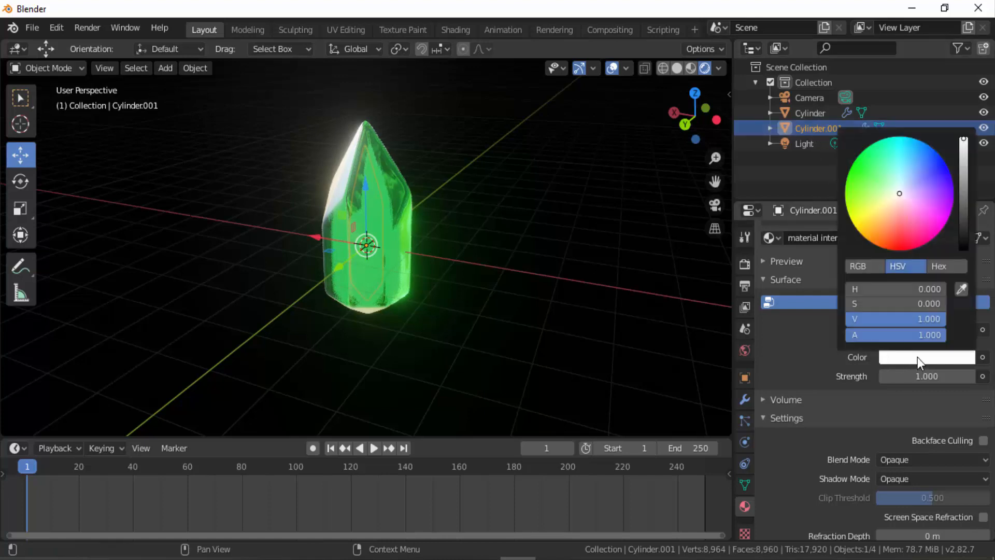
pyautogui.click(903, 245)
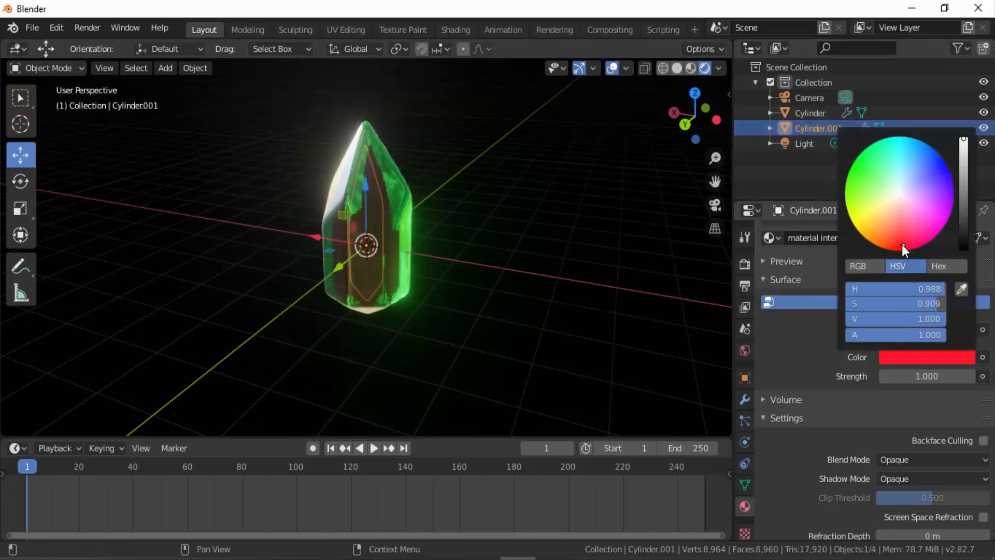
pyautogui.moveTo(910, 220); pyautogui.dragTo(908, 209)
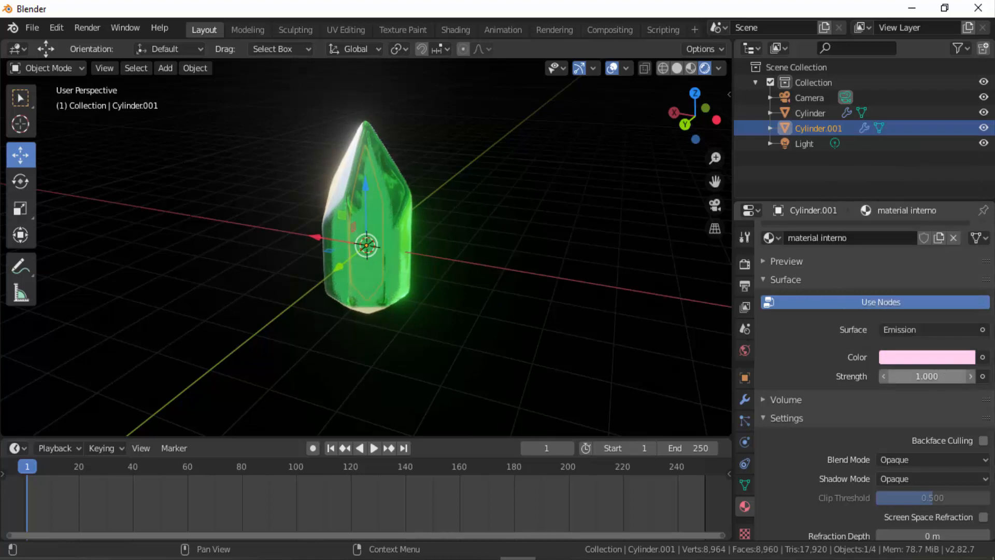
pyautogui.moveTo(926, 377); pyautogui.dragTo(959, 377)
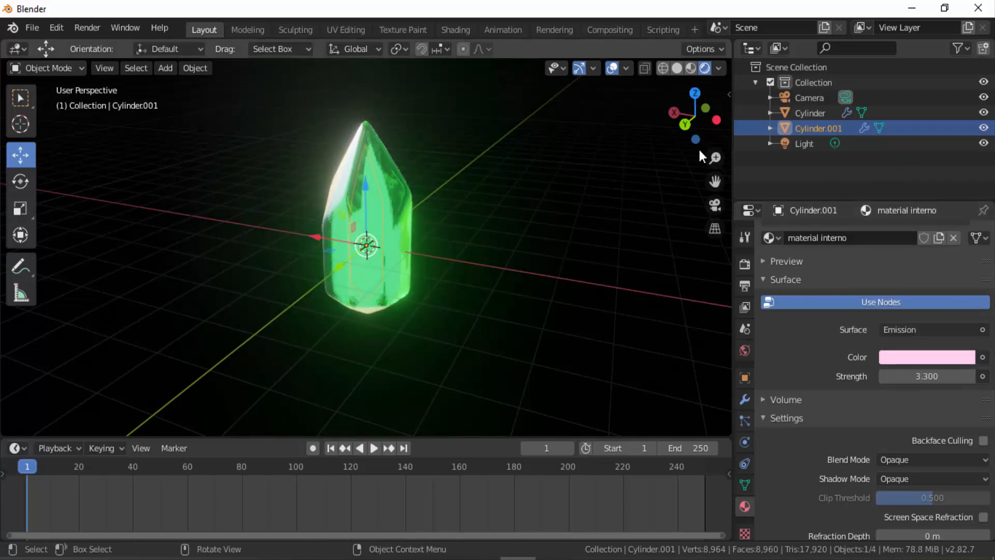
# Step: Change the inner crystal's emission color to a saturated, slightly pinkish red
pyautogui.moveTo(689, 127); pyautogui.dragTo(733, 125)
pyautogui.scroll(3, 816, 387)
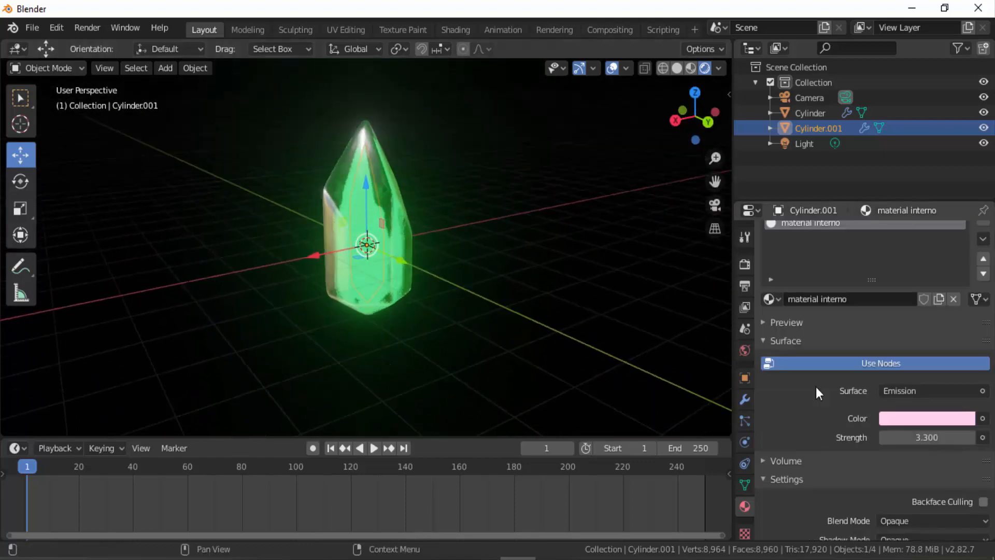
pyautogui.click(927, 418)
pyautogui.click(901, 302)
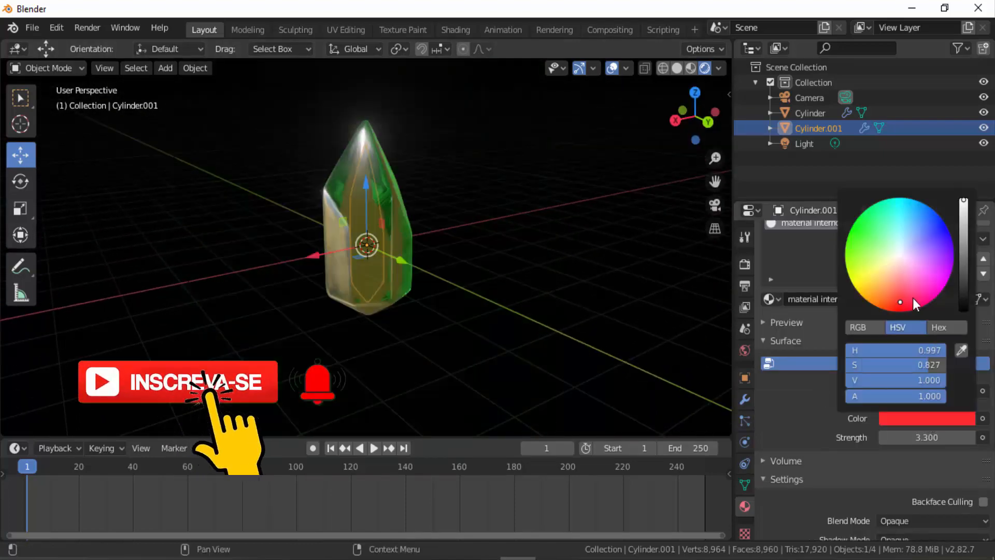
pyautogui.click(918, 296)
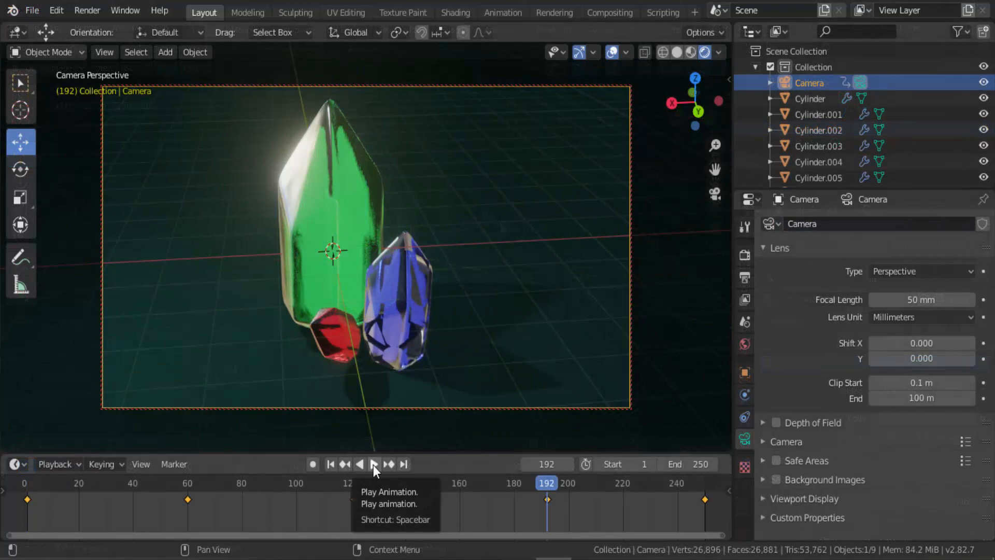
# Step: Play the camera animation of the green, blue and red crystal scene from frame 192
pyautogui.click(373, 463)
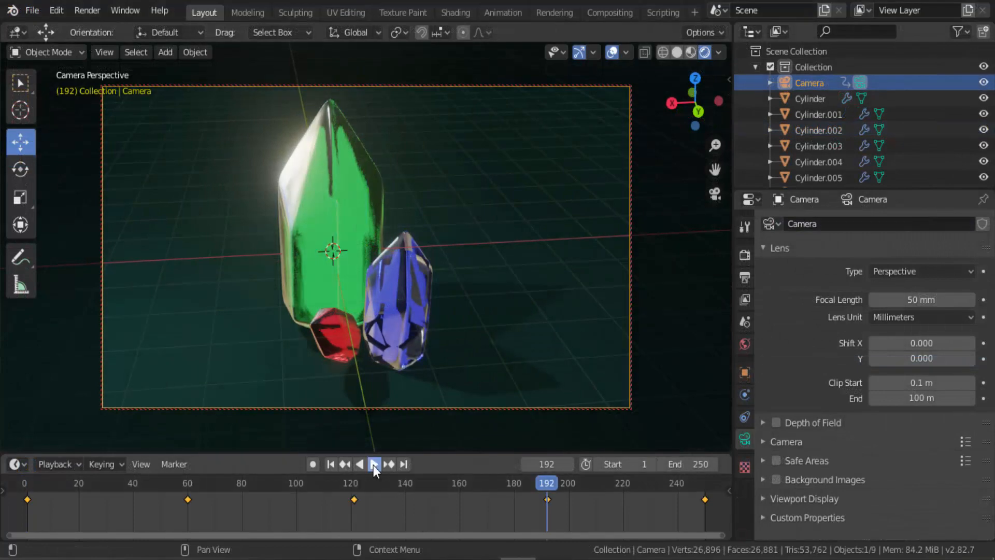